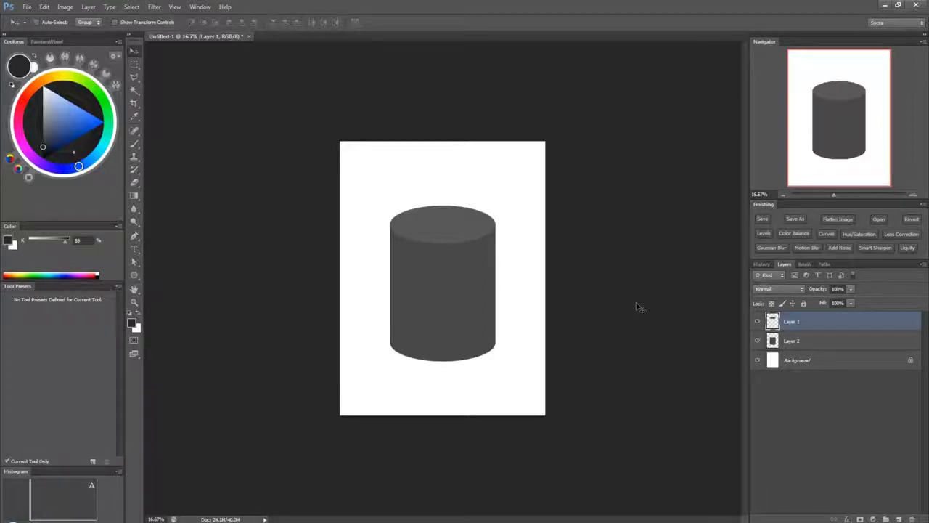
# Step: Hide and reshow Layer 1 to check which part of the cylinder it holds
pyautogui.click(843, 347)
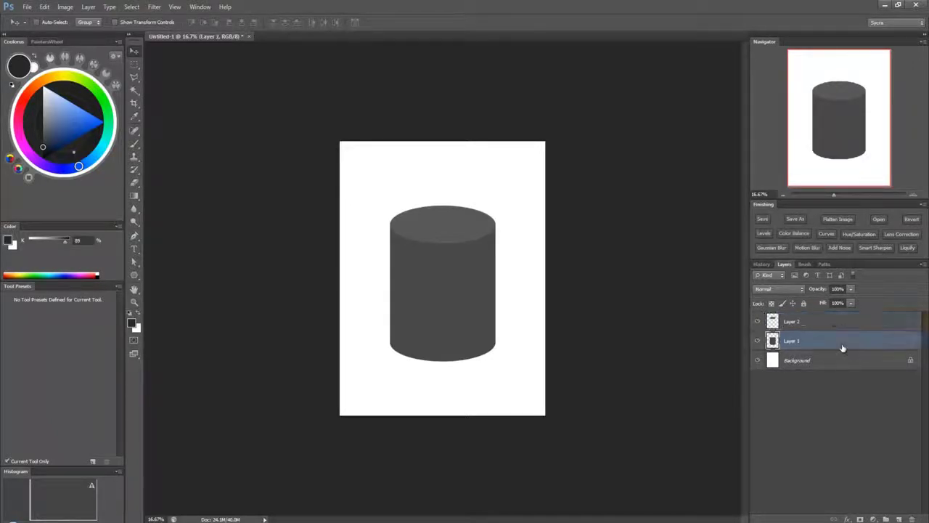
pyautogui.click(757, 323)
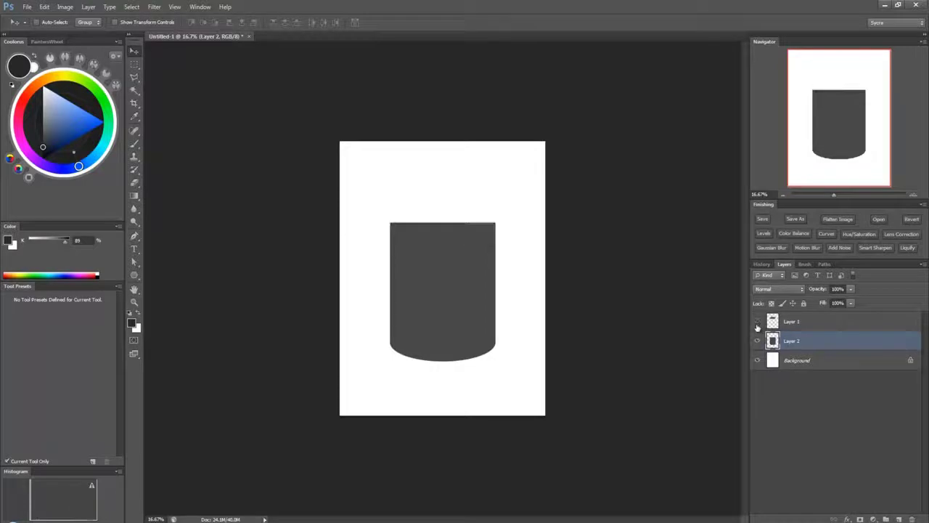
pyautogui.click(757, 323)
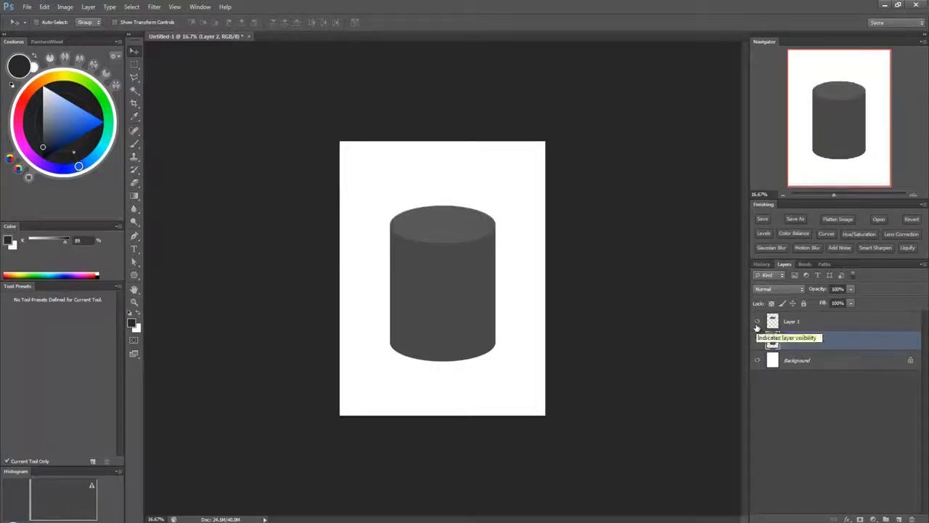
# Step: Lock Layer 2's transparent pixels and darken both sides of the cylinder body with linear gradients drawn inward from each edge
pyautogui.click(825, 321)
pyautogui.click(828, 343)
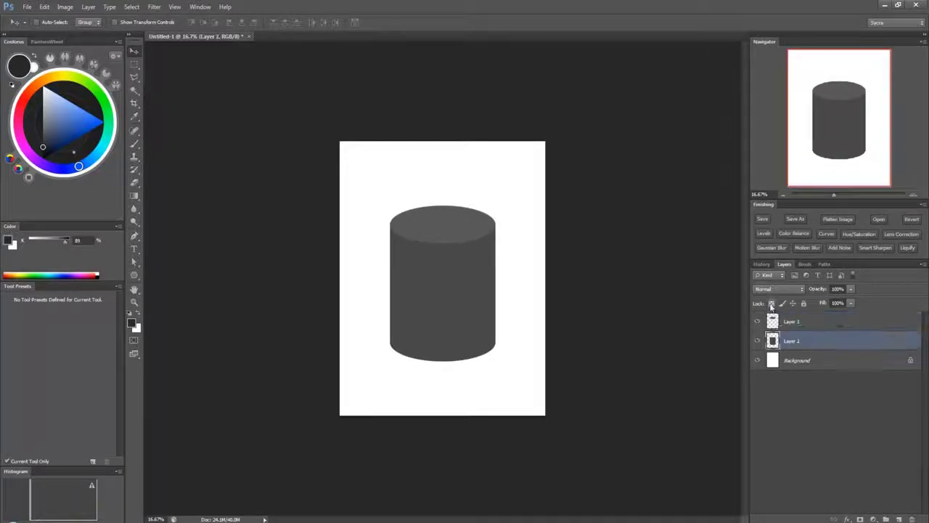
pyautogui.click(772, 304)
pyautogui.click(135, 196)
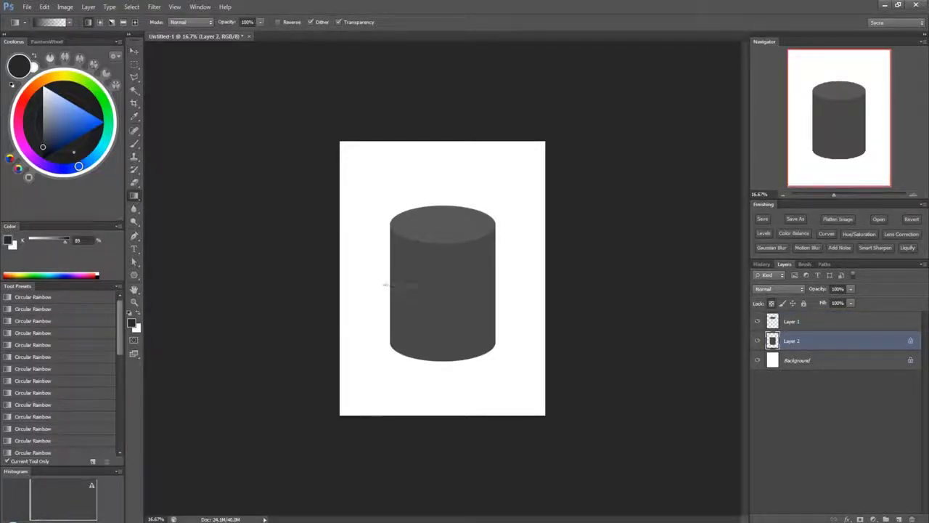
pyautogui.moveTo(417, 285); pyautogui.dragTo(427, 285)
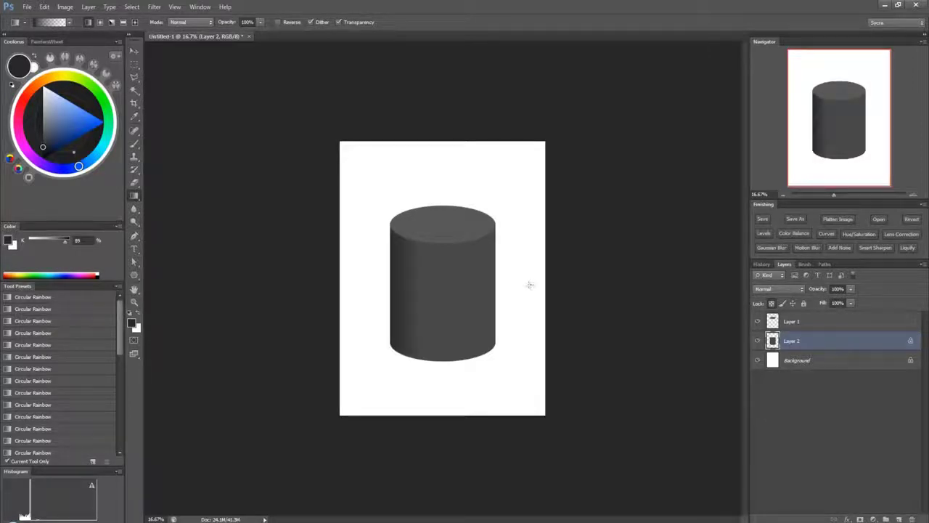
pyautogui.moveTo(530, 285); pyautogui.dragTo(479, 279)
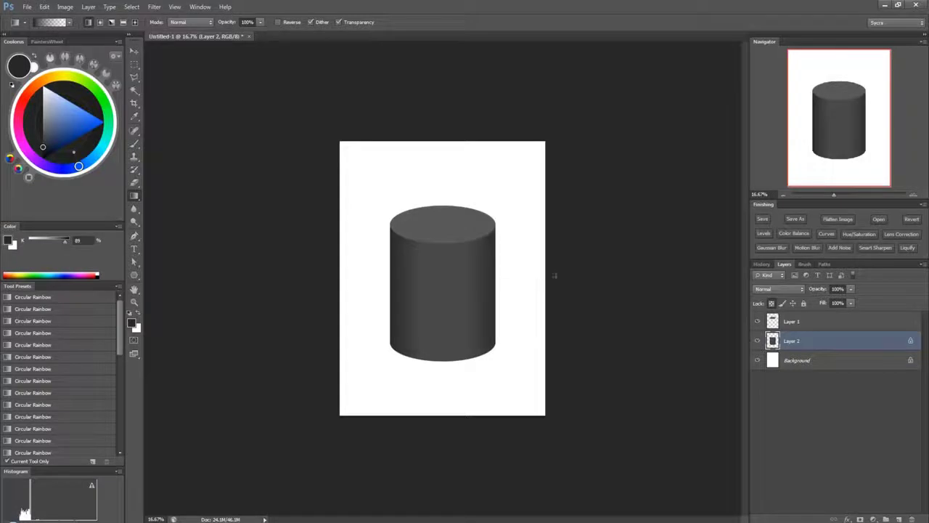
# Step: Merge Layer 1 down into Layer 2 and turn off the merged layer's transparent pixel lock
pyautogui.click(797, 324)
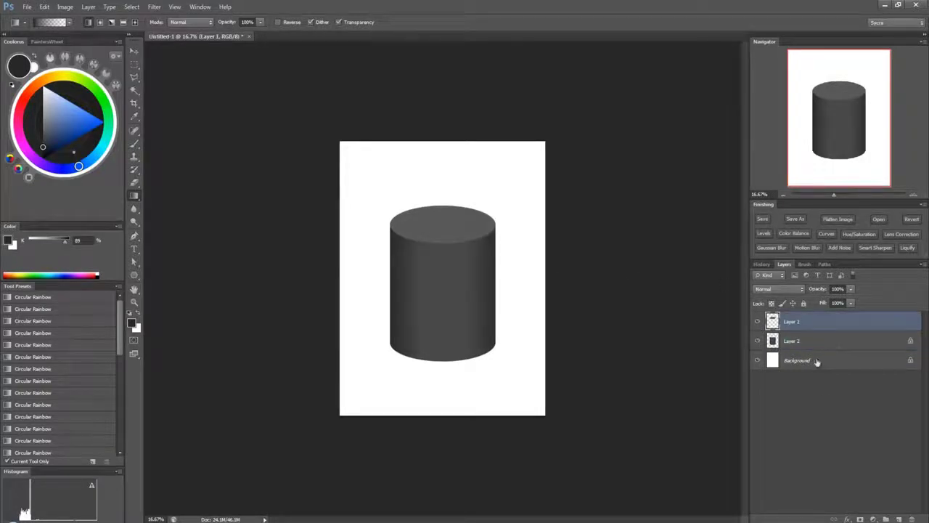
pyautogui.hotkey('ctrl', 'e')
pyautogui.click(758, 321)
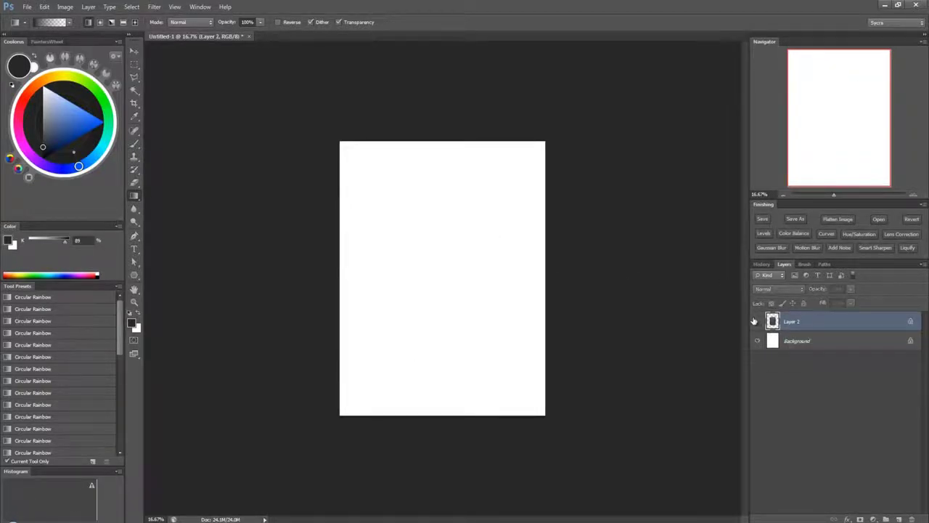
pyautogui.click(757, 320)
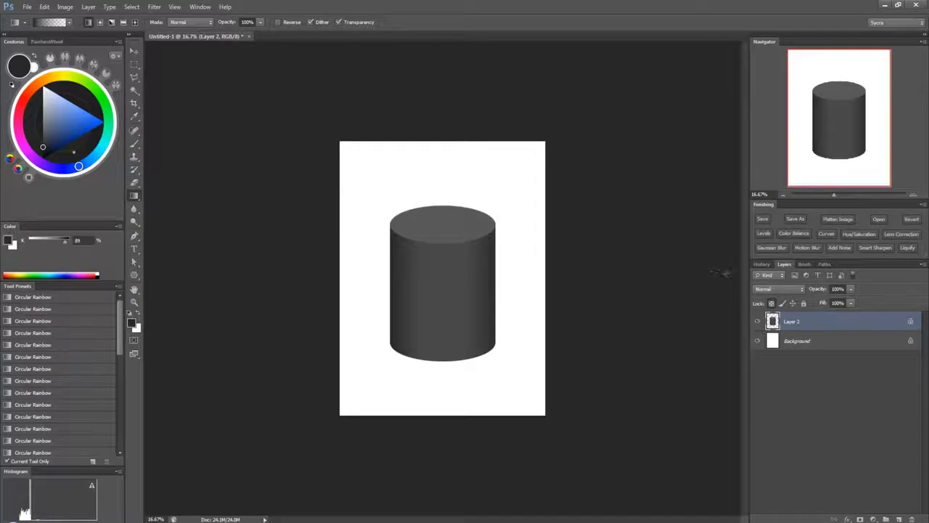
pyautogui.click(772, 304)
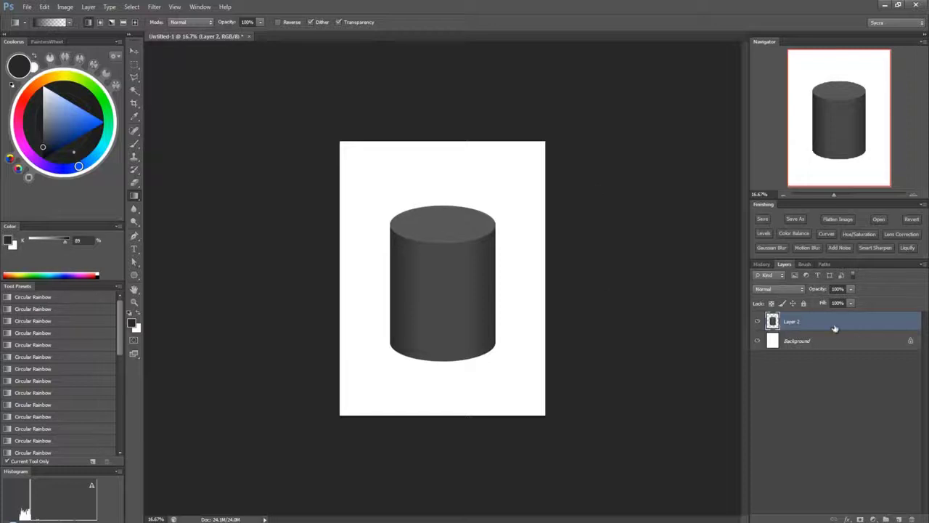
pyautogui.click(758, 321)
pyautogui.click(757, 321)
# Step: Convert the merged cylinder layer, Layer 2, to a smart object
pyautogui.rightClick(834, 322)
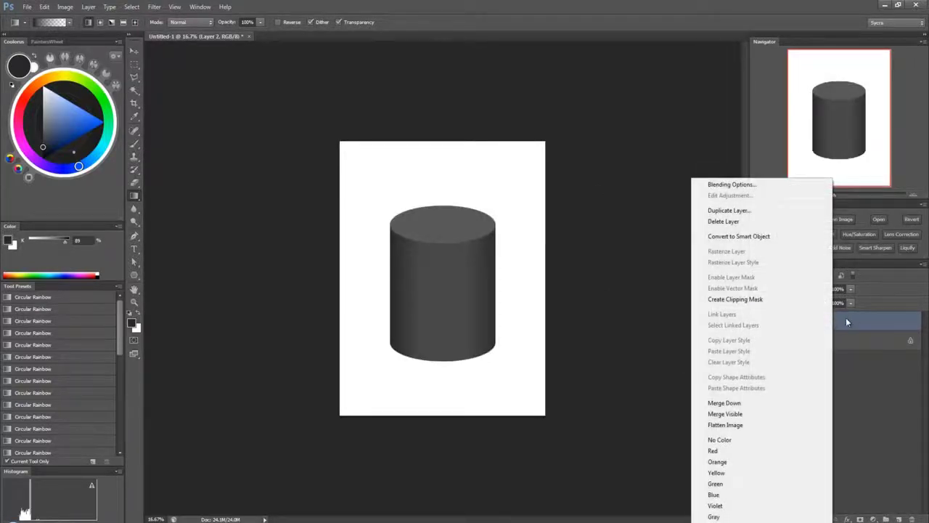
pyautogui.click(854, 322)
pyautogui.rightClick(773, 322)
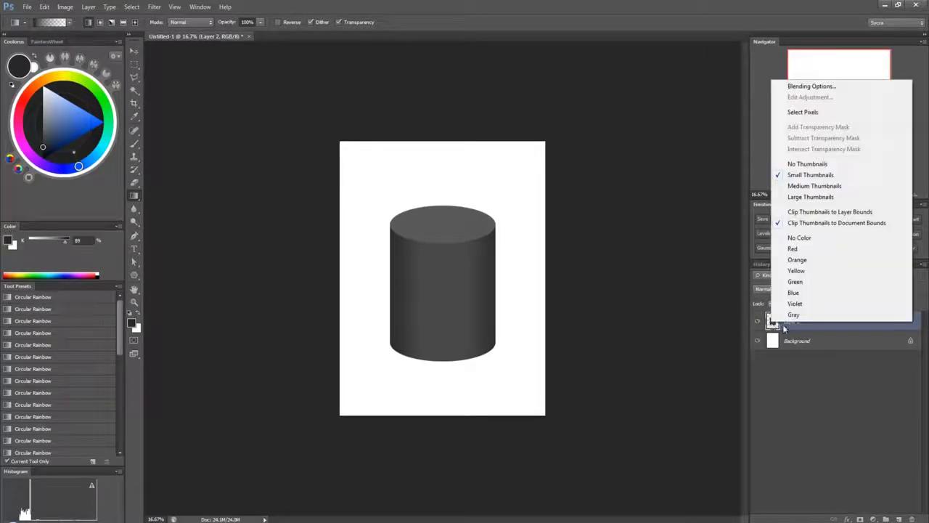
pyautogui.click(789, 325)
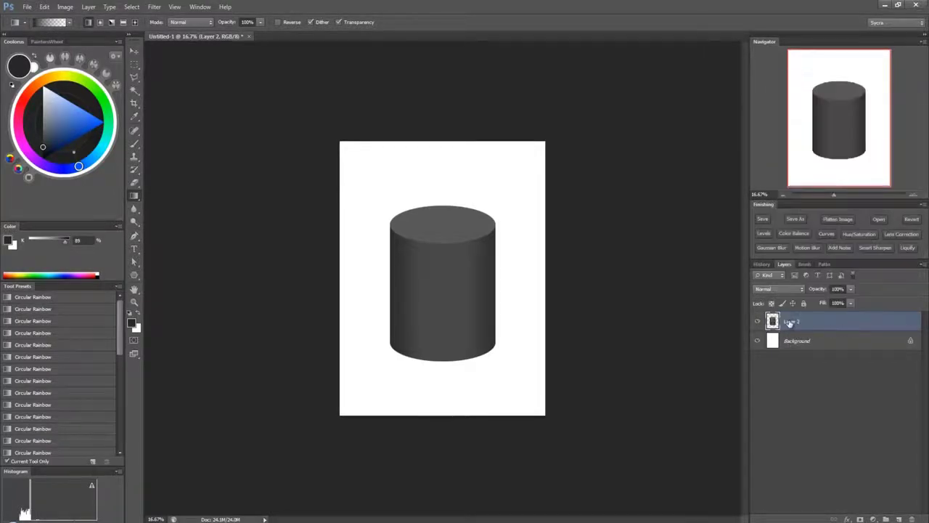
pyautogui.rightClick(828, 324)
pyautogui.click(834, 325)
pyautogui.rightClick(850, 325)
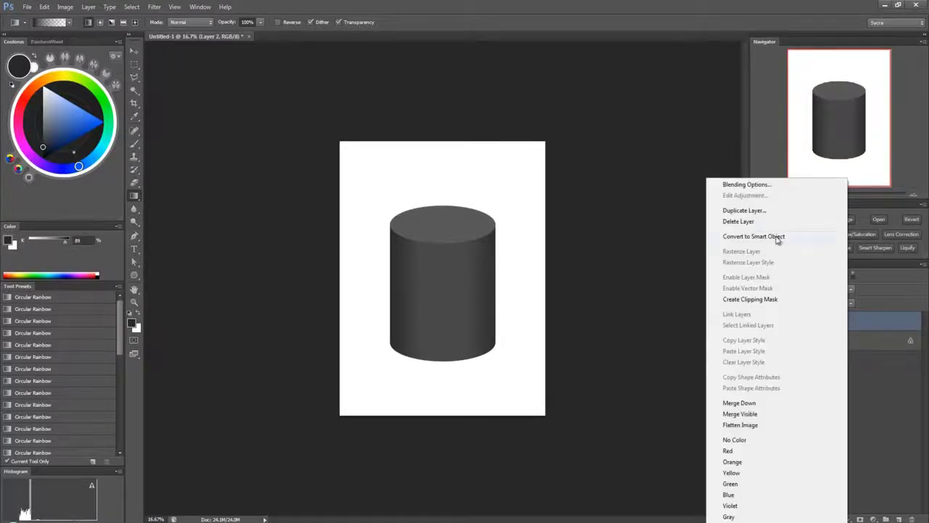
pyautogui.click(780, 237)
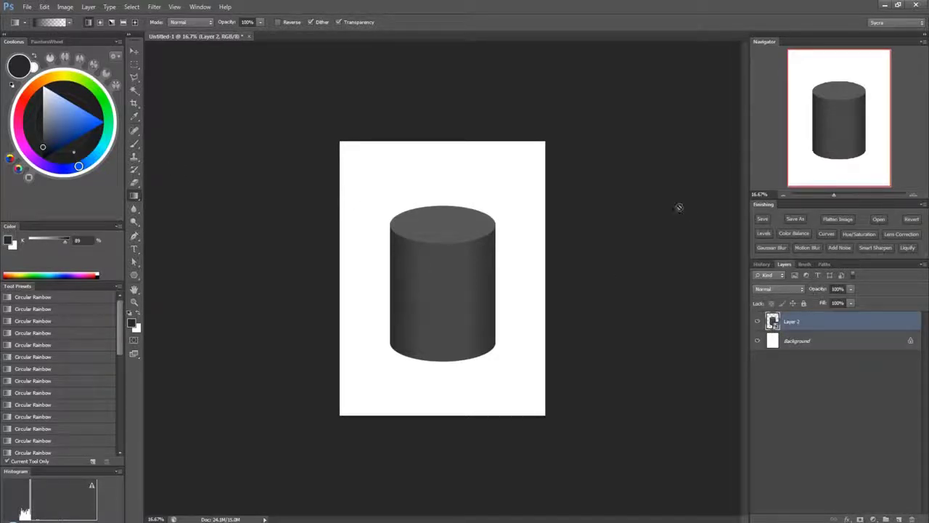
# Step: Open the contents of the Layer 2 smart object for editing and accept the notice about saving
pyautogui.click(804, 317)
pyautogui.doubleClick(774, 324)
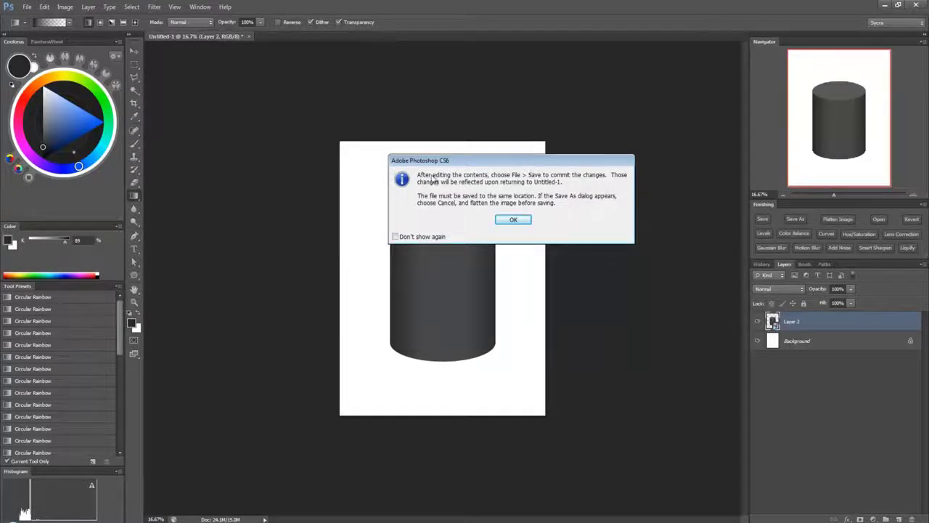
pyautogui.click(520, 220)
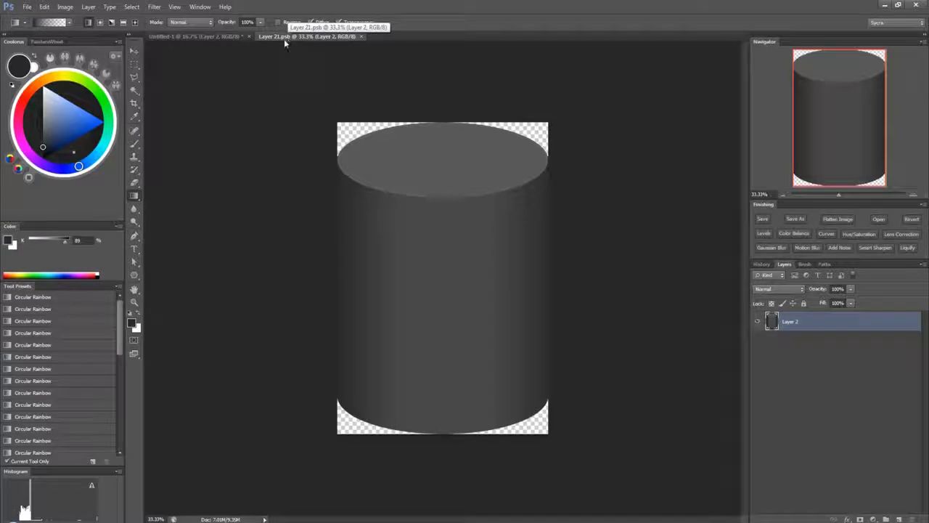
# Step: Compare the main Untitled-1 document with the smart object's contents in Layer 21.psb
pyautogui.click(206, 36)
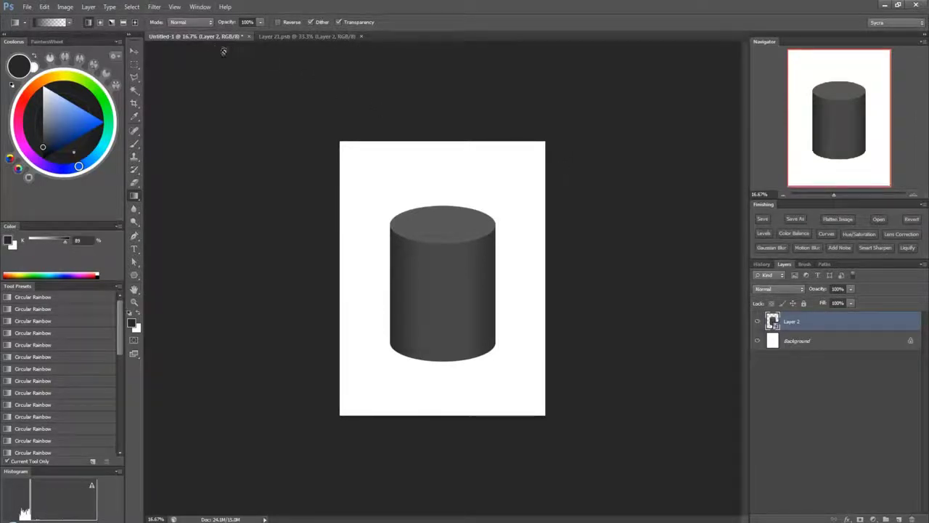
pyautogui.click(295, 39)
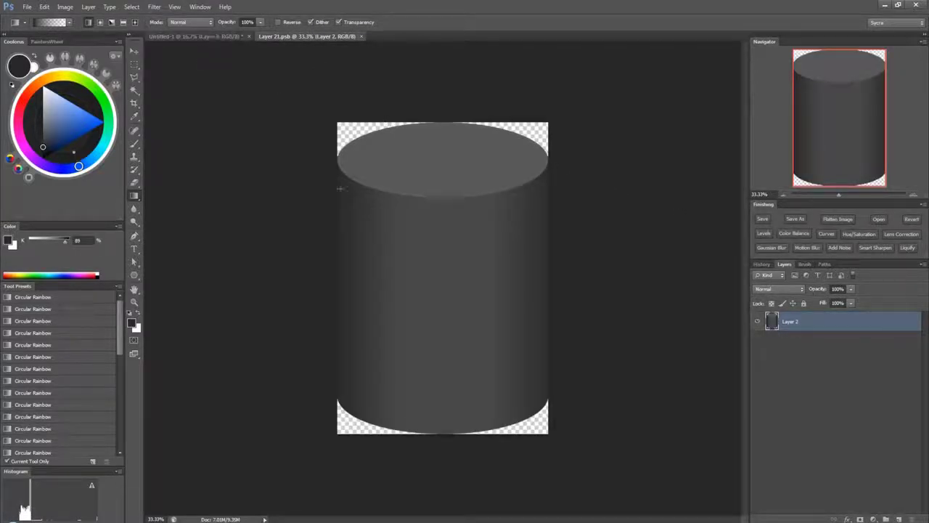
pyautogui.click(185, 37)
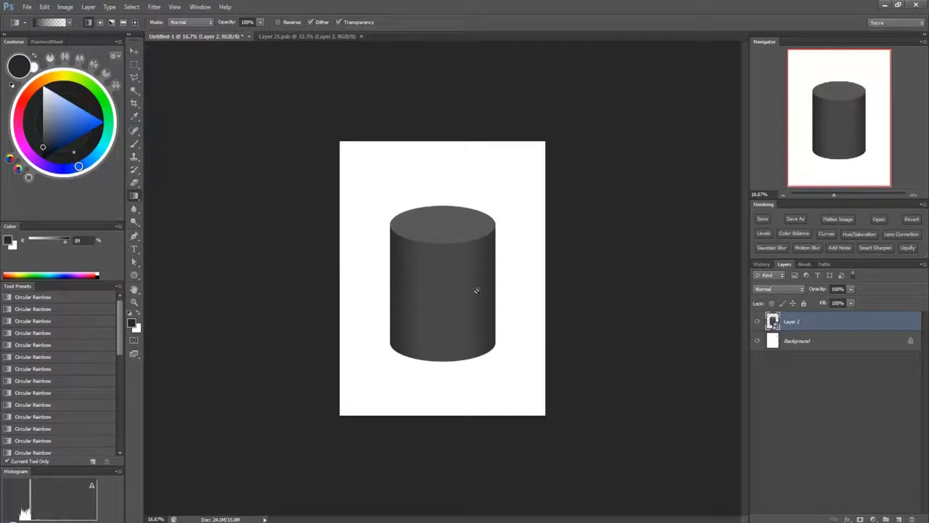
pyautogui.click(306, 37)
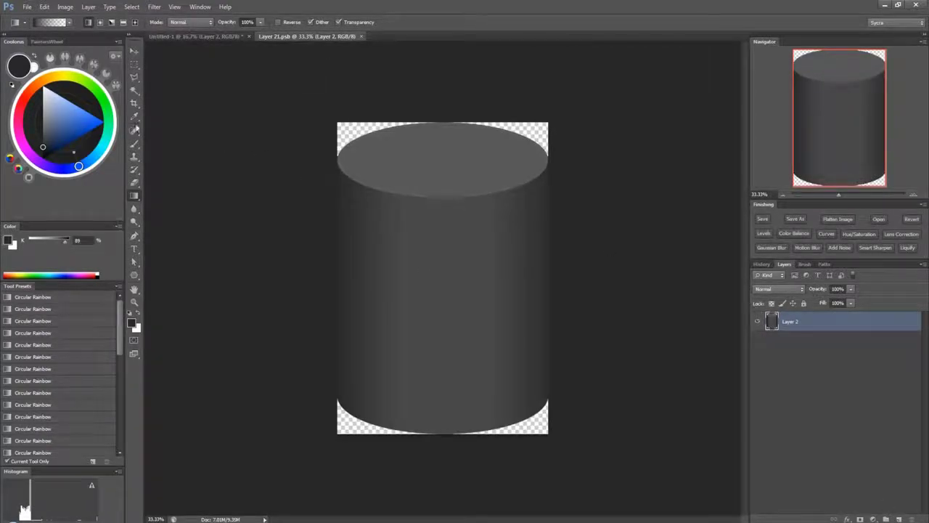
# Step: Lock the transparent pixels in Layer 21.psb and colorize the cylinder dark red with Hue/Saturation: hue 0, saturation 68, lightness about -20
pyautogui.click(771, 303)
pyautogui.click(133, 66)
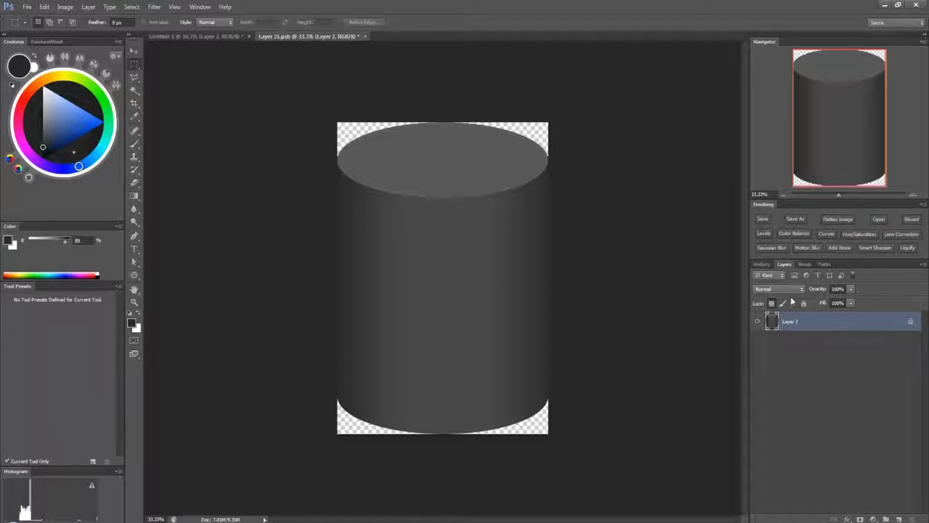
pyautogui.hotkey('ctrl', 'u')
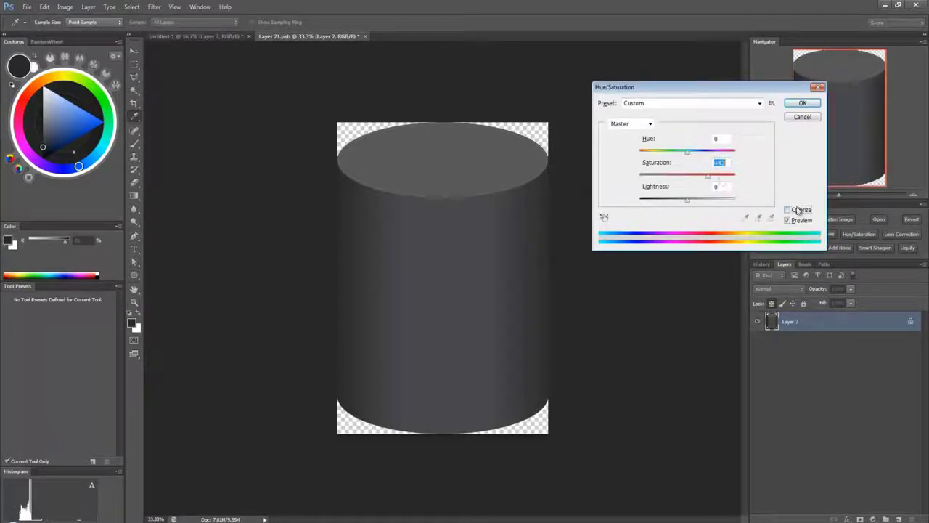
pyautogui.click(792, 210)
pyautogui.moveTo(712, 178); pyautogui.dragTo(715, 179)
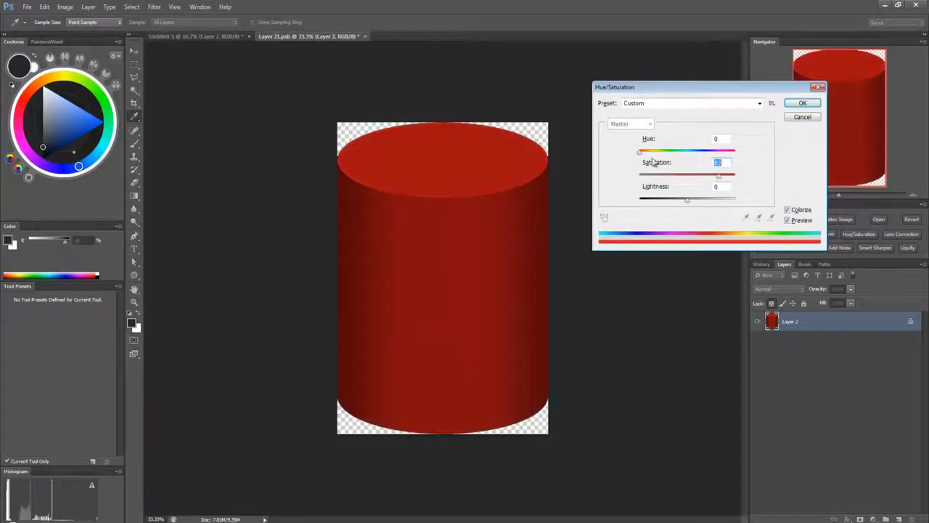
pyautogui.moveTo(640, 153); pyautogui.dragTo(640, 152)
pyautogui.moveTo(687, 200); pyautogui.dragTo(667, 201)
pyautogui.click(717, 177)
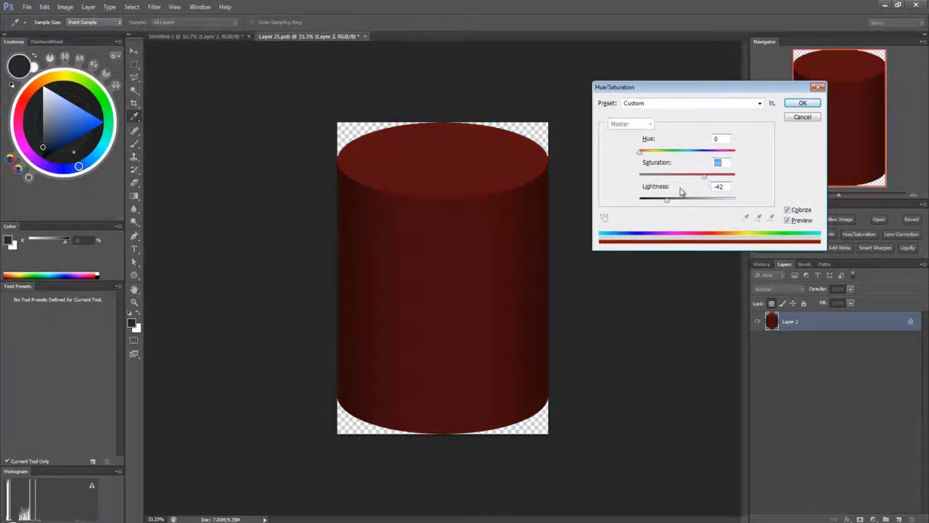
pyautogui.click(678, 200)
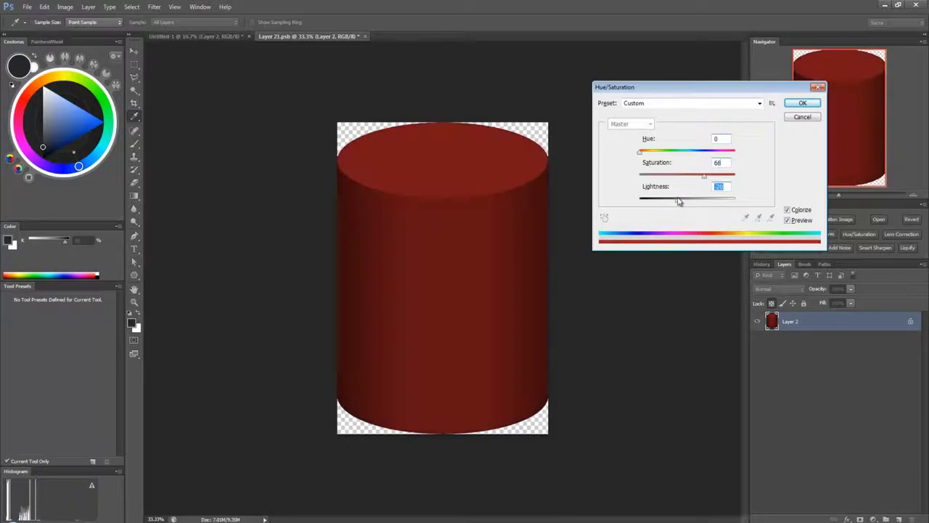
pyautogui.click(803, 103)
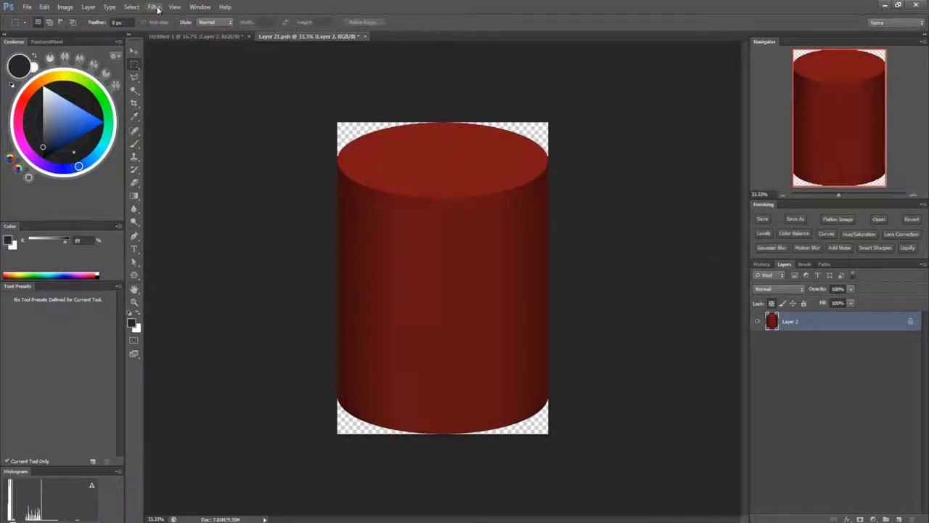
# Step: Check the cylinder's color in Untitled-1 against the edited Layer 21.psb
pyautogui.click(220, 36)
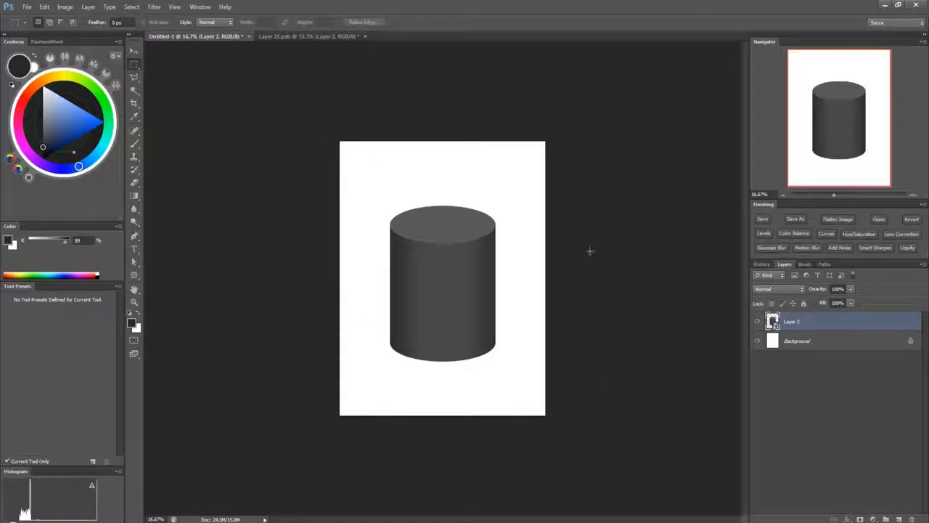
pyautogui.click(310, 37)
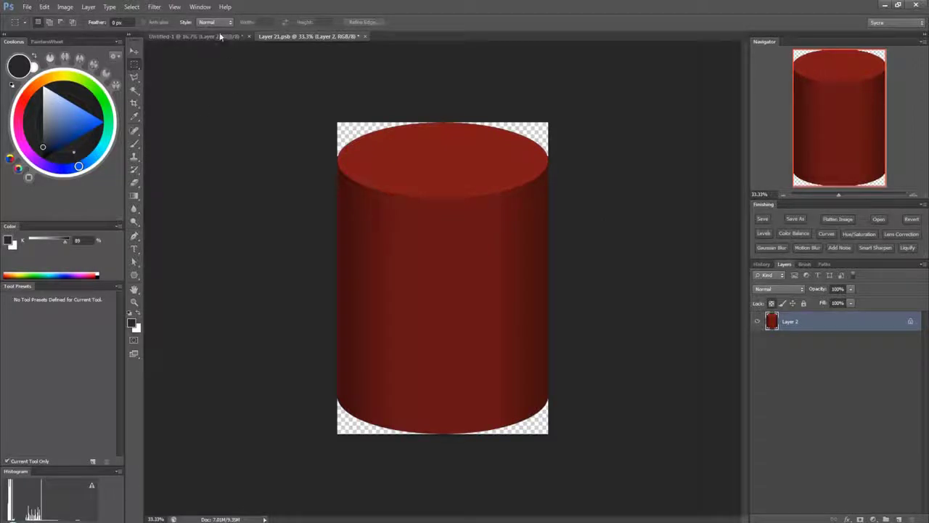
pyautogui.click(195, 36)
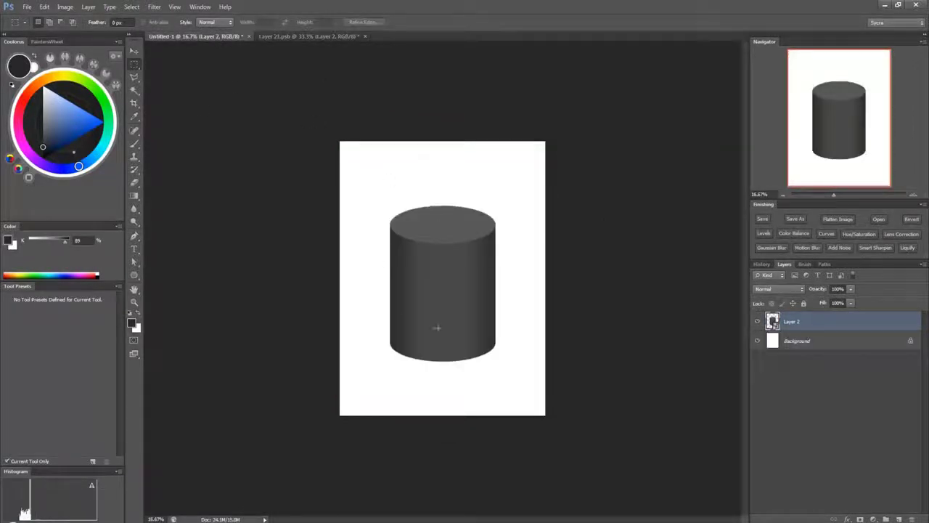
pyautogui.click(326, 37)
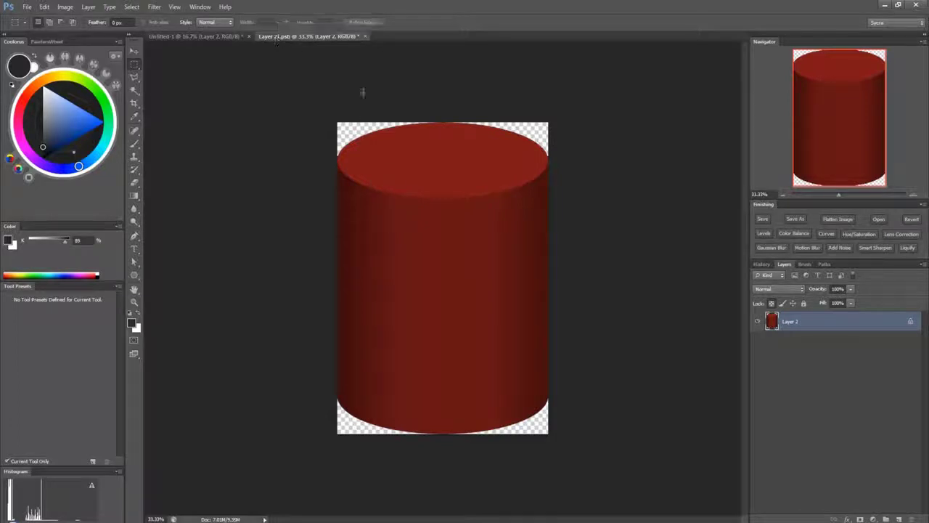
# Step: Save the recolored Layer 21.psb in place and return to Untitled-1 to view the updated cylinder
pyautogui.click(27, 6)
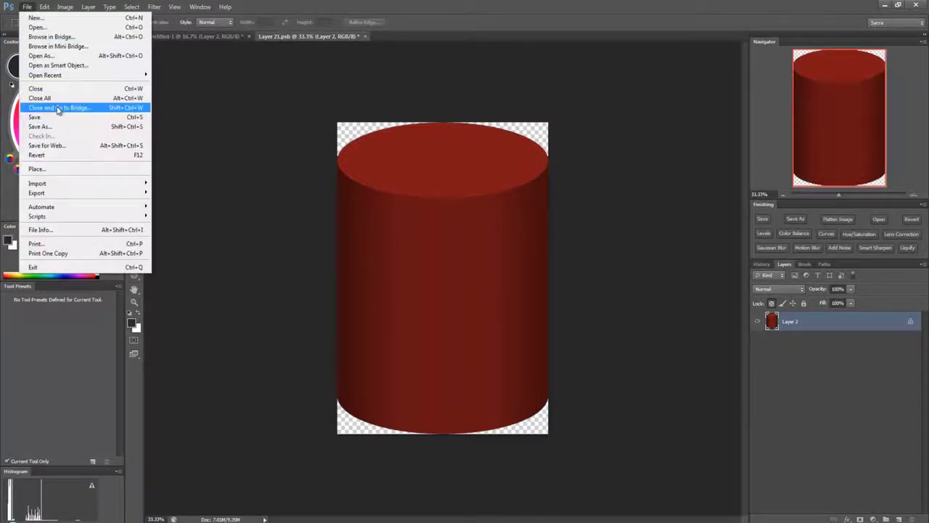
pyautogui.click(58, 119)
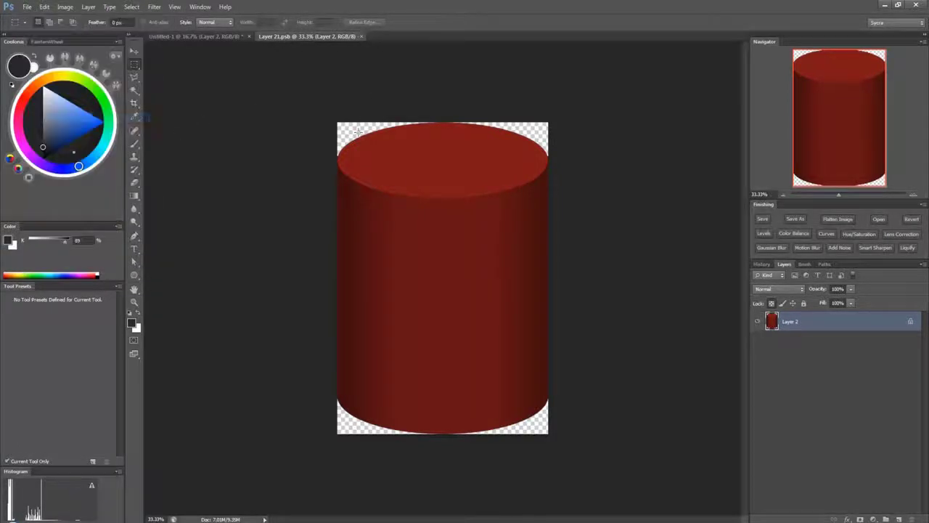
pyautogui.click(215, 38)
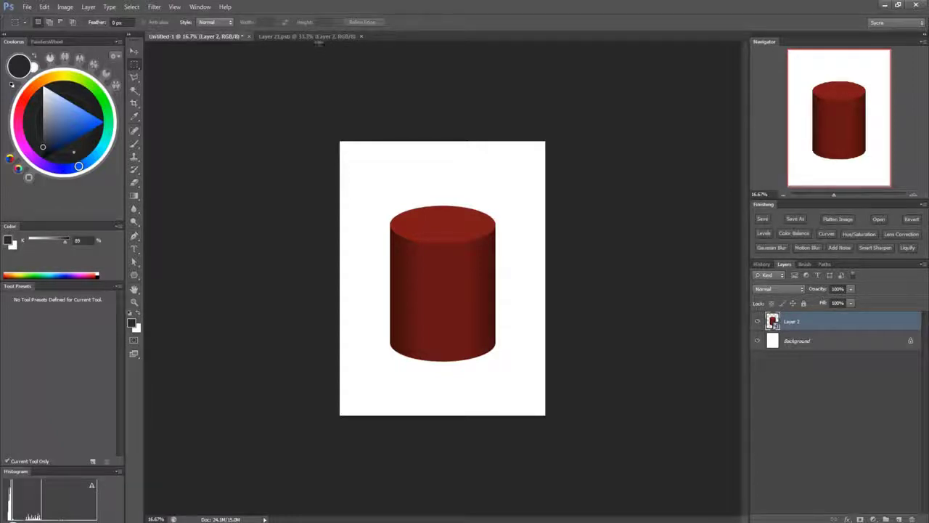
# Step: In Layer 21.psb, add the white 100 pt Milano LET text "Coal" above the cylinder layer and center it on the cylinder's front
pyautogui.click(320, 37)
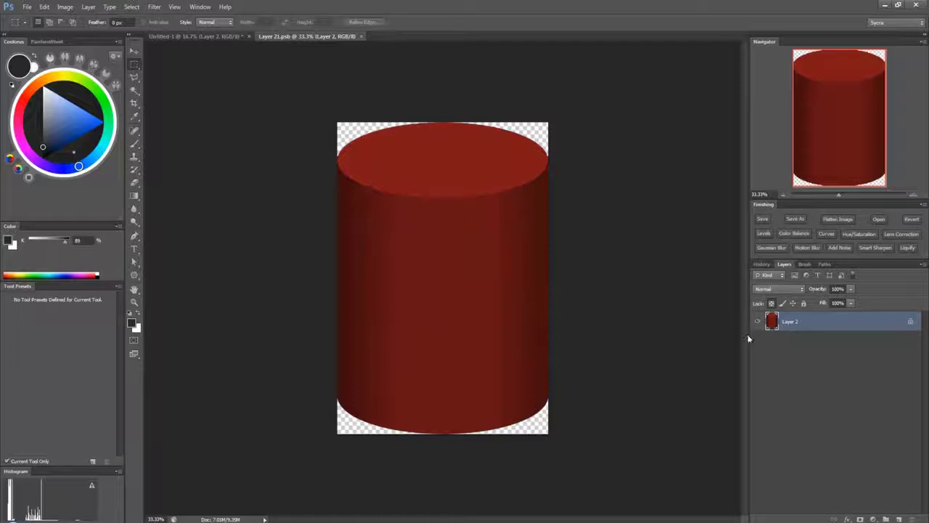
pyautogui.click(900, 518)
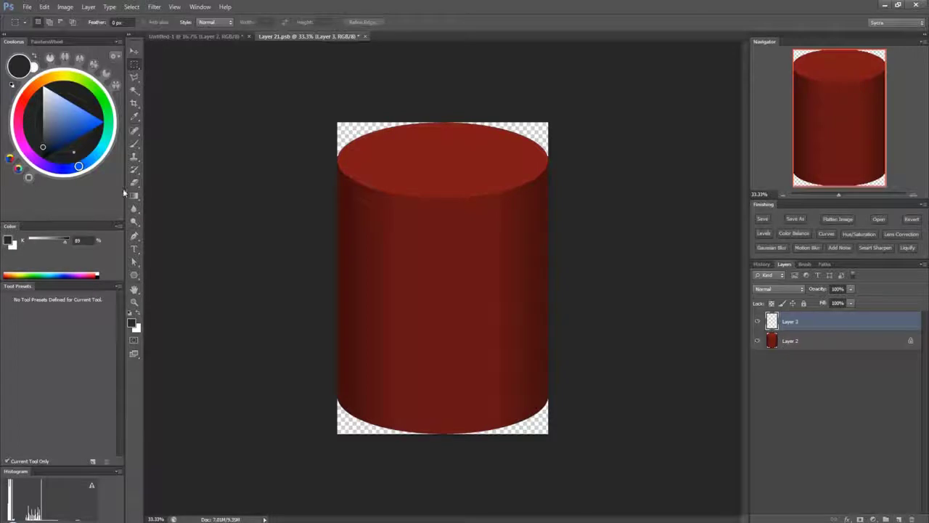
pyautogui.press('t')
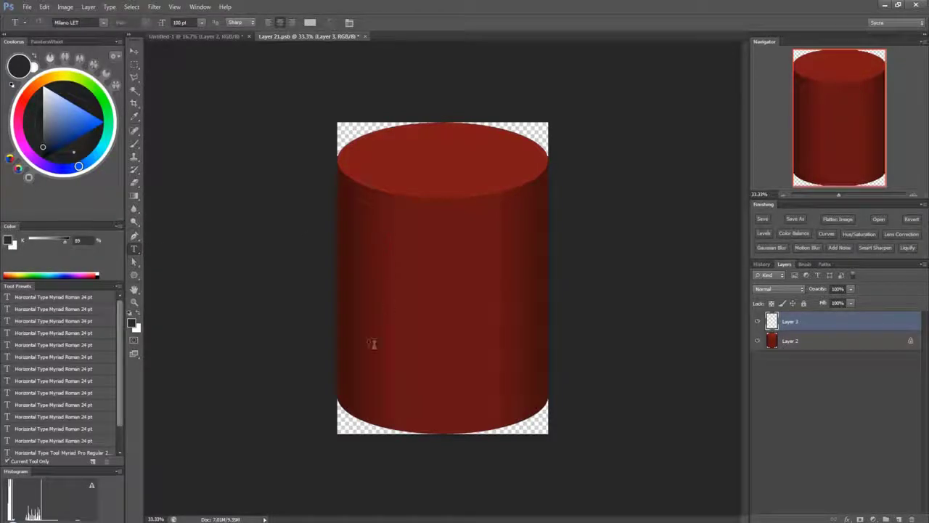
pyautogui.press('x')
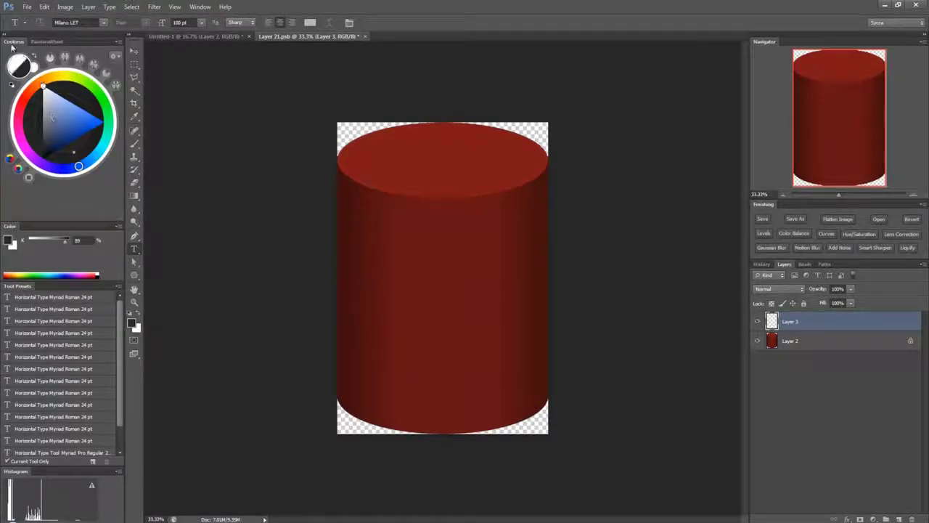
pyautogui.click(365, 284)
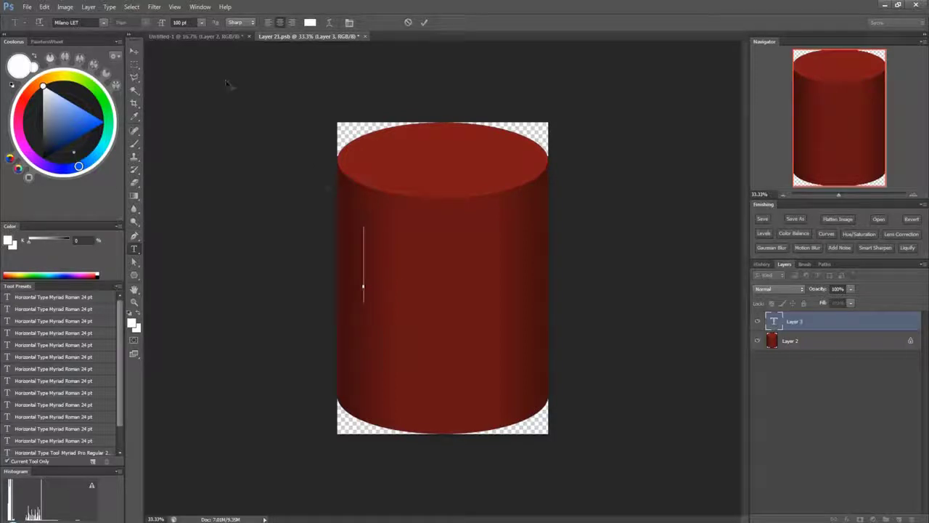
pyautogui.write('Cola')
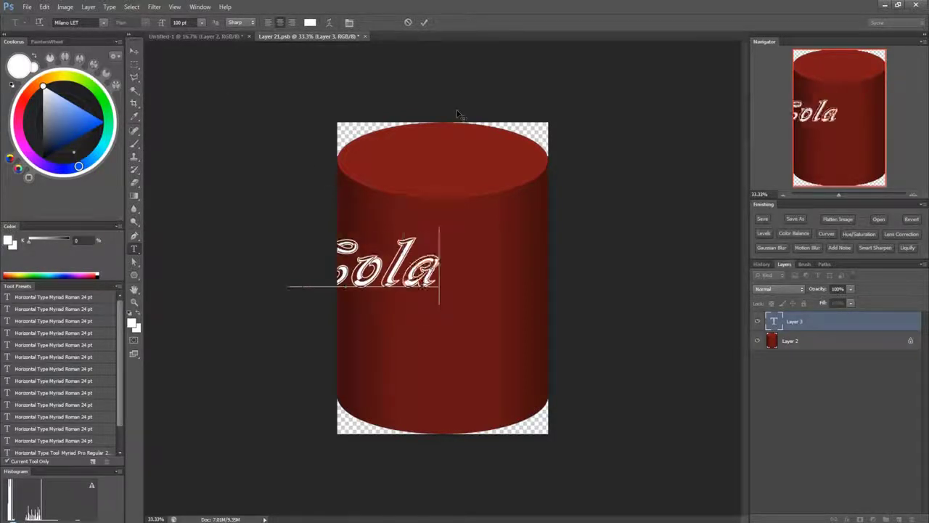
pyautogui.press('BackSpace')
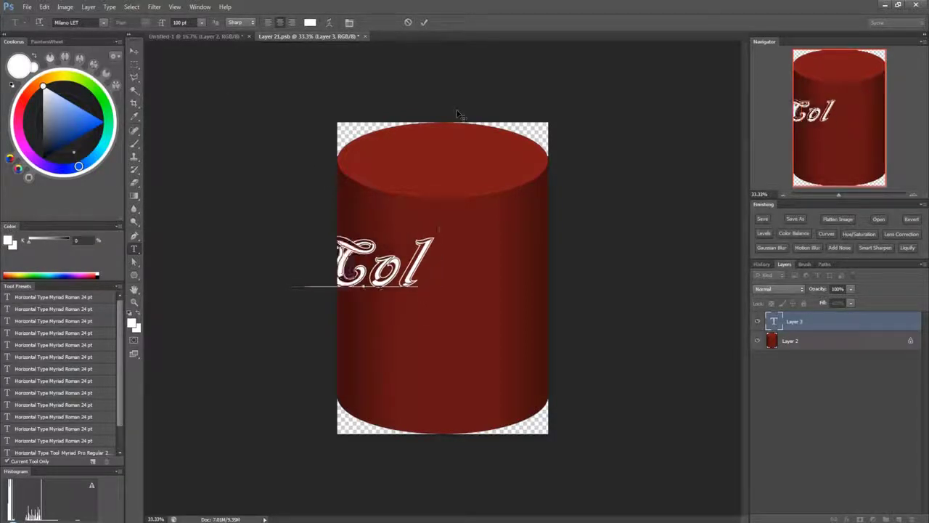
pyautogui.press('BackSpace')
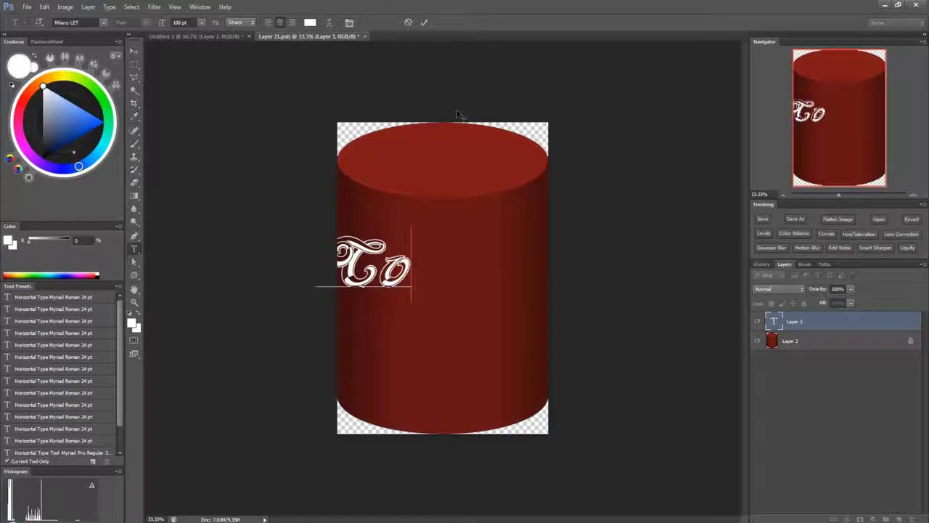
pyautogui.write('al')
pyautogui.click(133, 51)
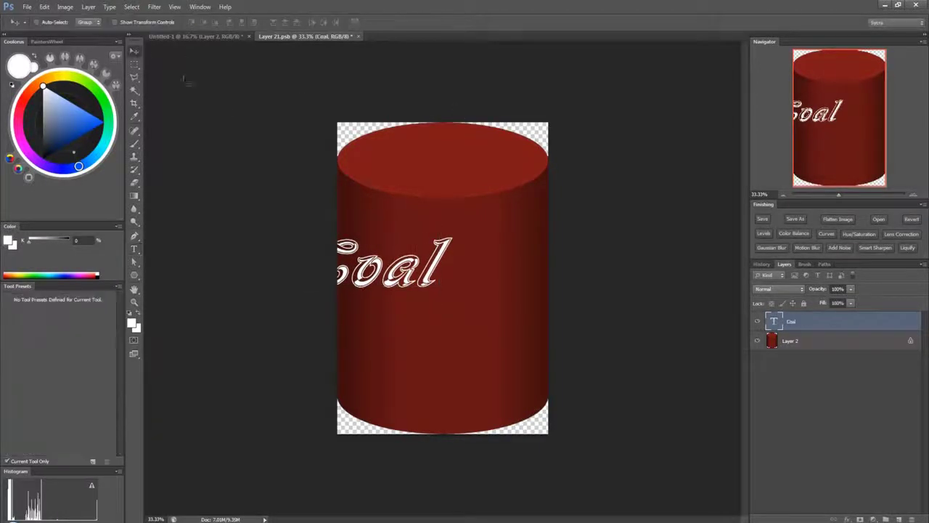
pyautogui.moveTo(389, 277); pyautogui.dragTo(461, 294)
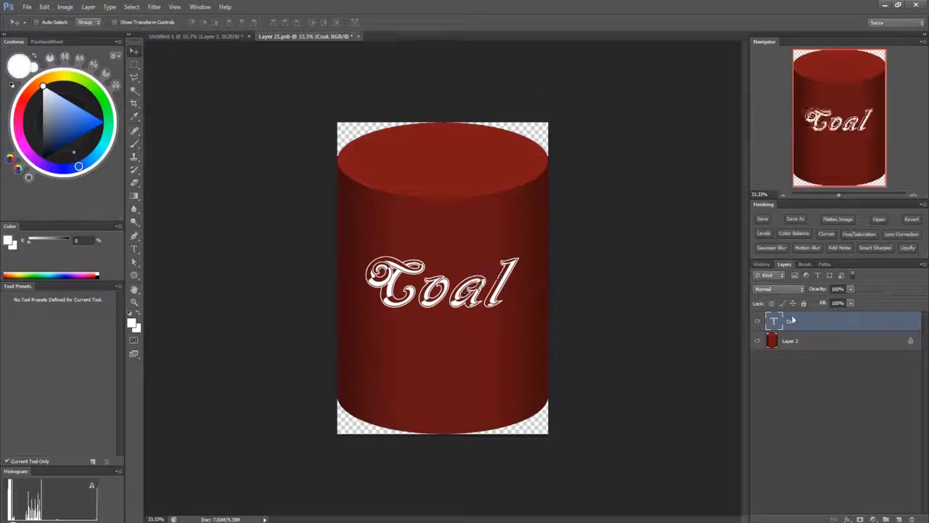
# Step: Save the lettered Layer 21.psb in place and return to Untitled-1 to view the cylinder with its Coal label
pyautogui.click(27, 7)
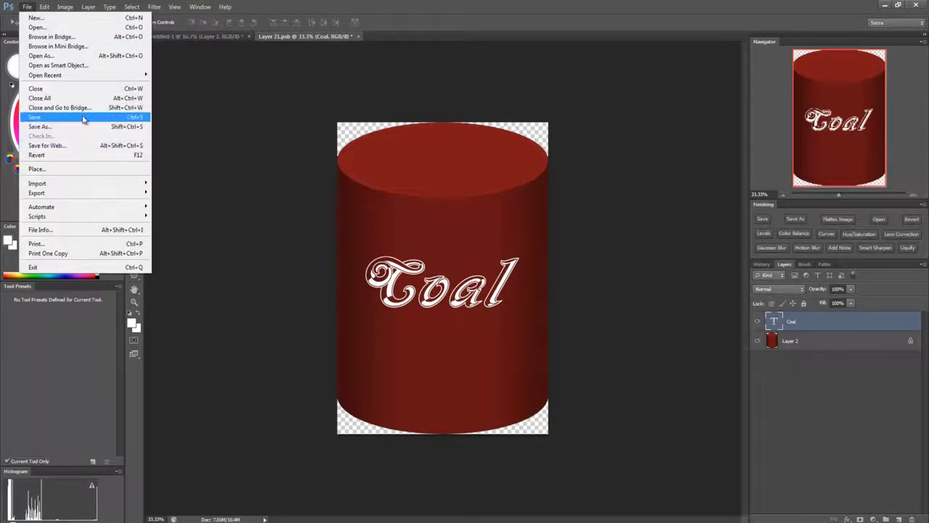
pyautogui.click(51, 116)
pyautogui.click(218, 36)
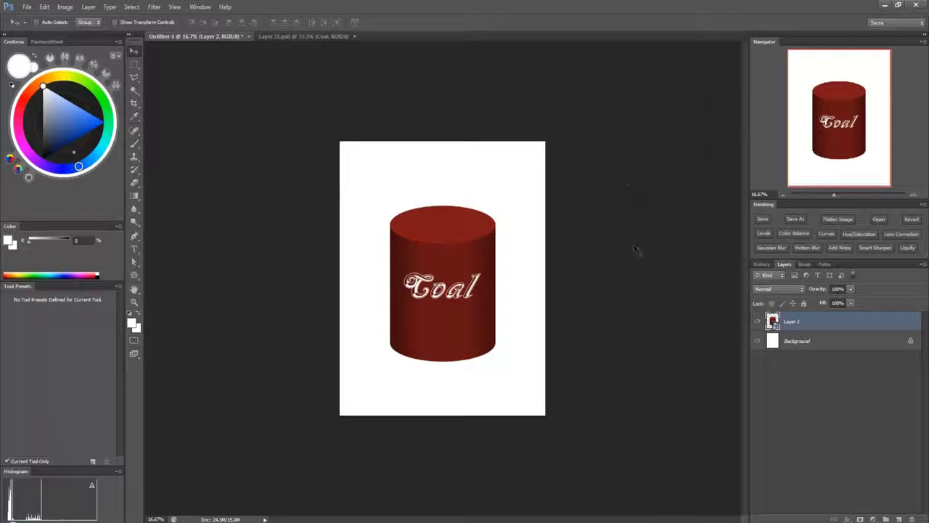
# Step: Start a Warp on the Layer 2 smart object, bending its label upward, stretching the upper-right corner high and pulling the upper-left corner outward
pyautogui.hotkey('ctrl', 't')
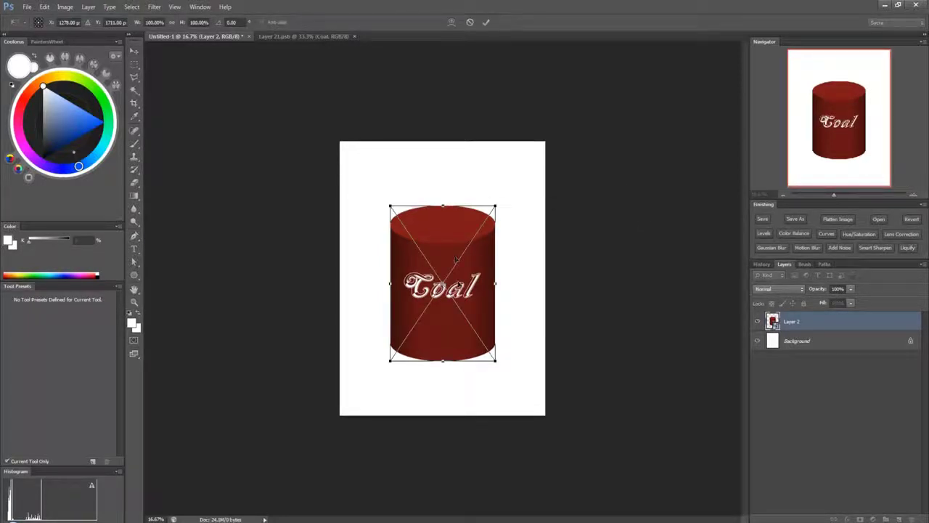
pyautogui.rightClick(456, 280)
pyautogui.click(484, 369)
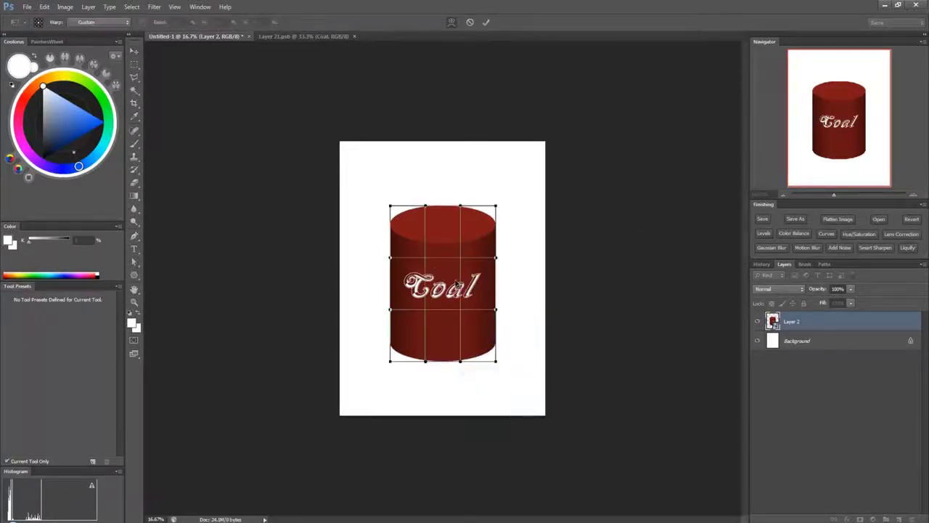
pyautogui.moveTo(456, 281)
pyautogui.mouseDown()
pyautogui.moveTo(470, 284)
pyautogui.moveTo(458, 271)
pyautogui.mouseUp()
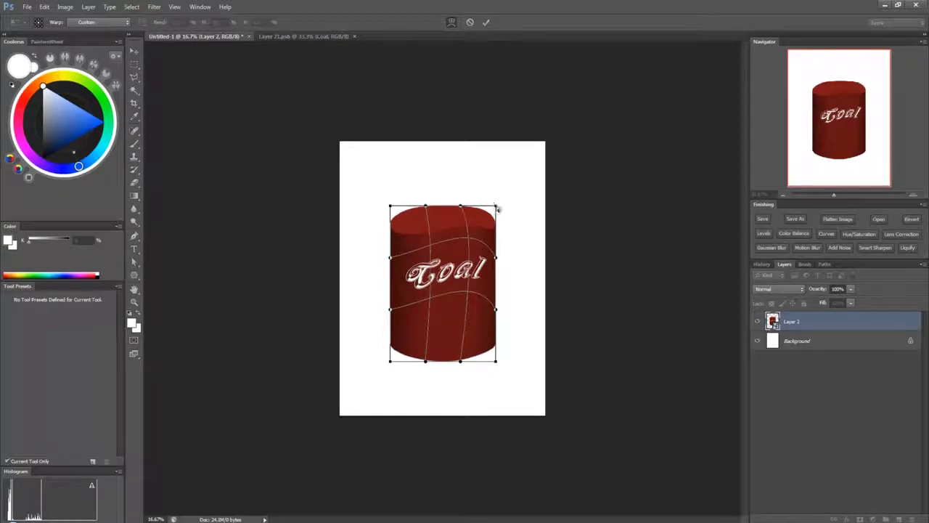
pyautogui.moveTo(497, 209); pyautogui.dragTo(489, 151)
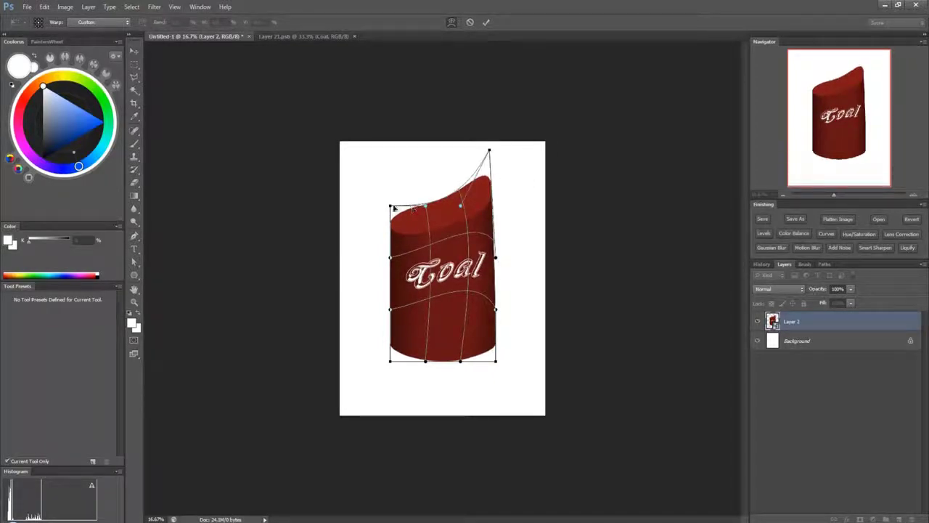
pyautogui.moveTo(390, 206); pyautogui.dragTo(378, 217)
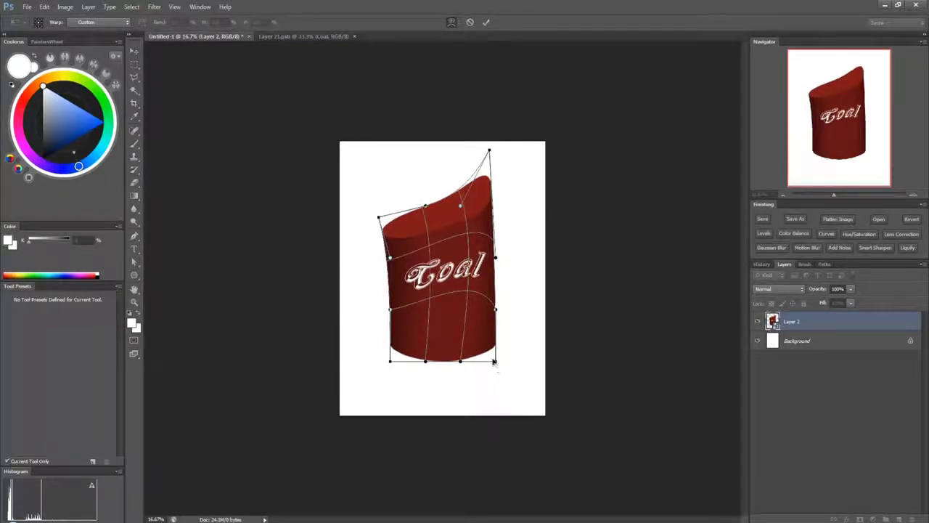
# Step: Flare the cylinder's lower corners outward, bulge its bottom edge and label downward, and apply the warp
pyautogui.moveTo(494, 362); pyautogui.dragTo(554, 276)
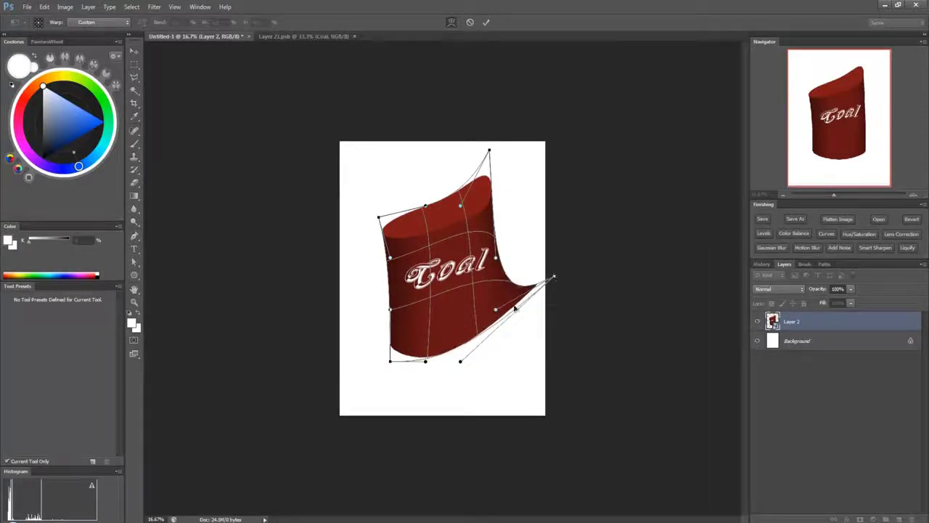
pyautogui.moveTo(426, 361); pyautogui.dragTo(429, 392)
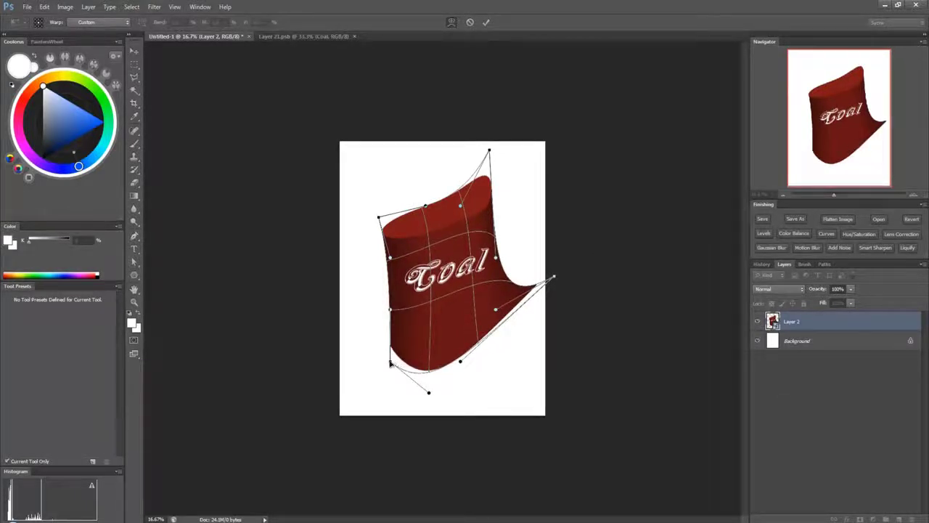
pyautogui.moveTo(391, 363); pyautogui.dragTo(346, 340)
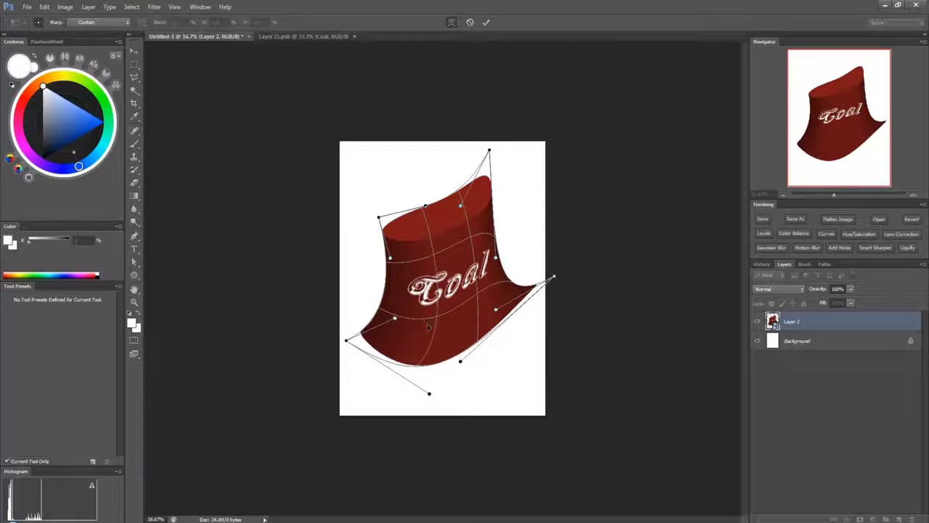
pyautogui.moveTo(429, 327)
pyautogui.mouseDown()
pyautogui.moveTo(425, 340)
pyautogui.moveTo(436, 336)
pyautogui.mouseUp()
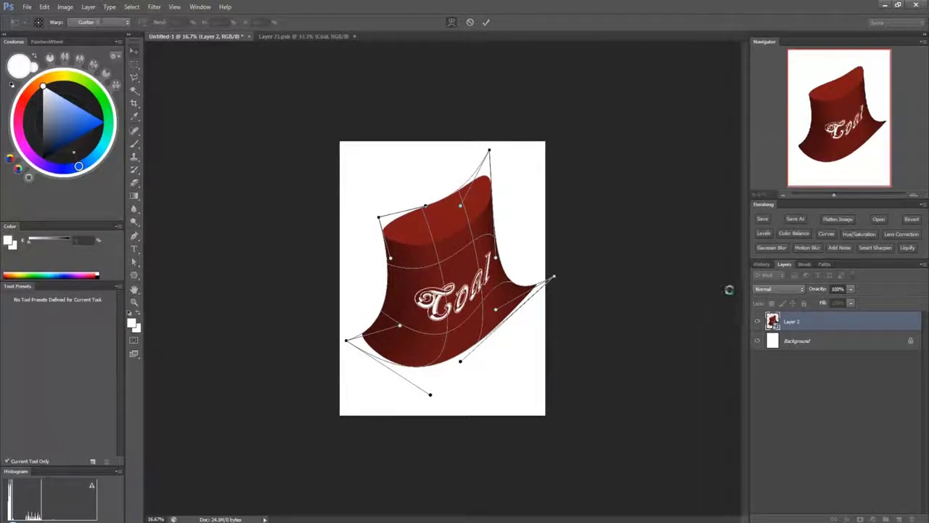
pyautogui.press('Return')
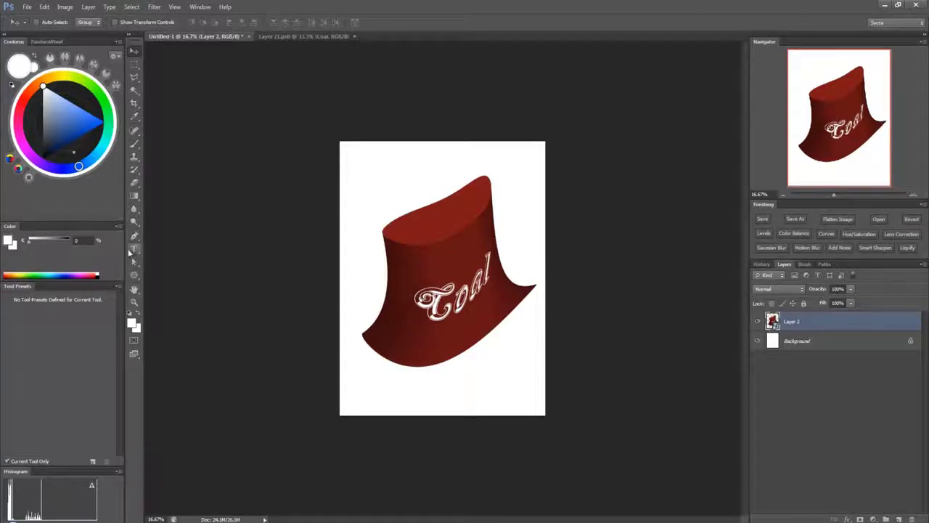
# Step: Try placing left-aligned white text "Cola" above the warped Coal label in Untitled-1, and delete that text layer
pyautogui.click(131, 251)
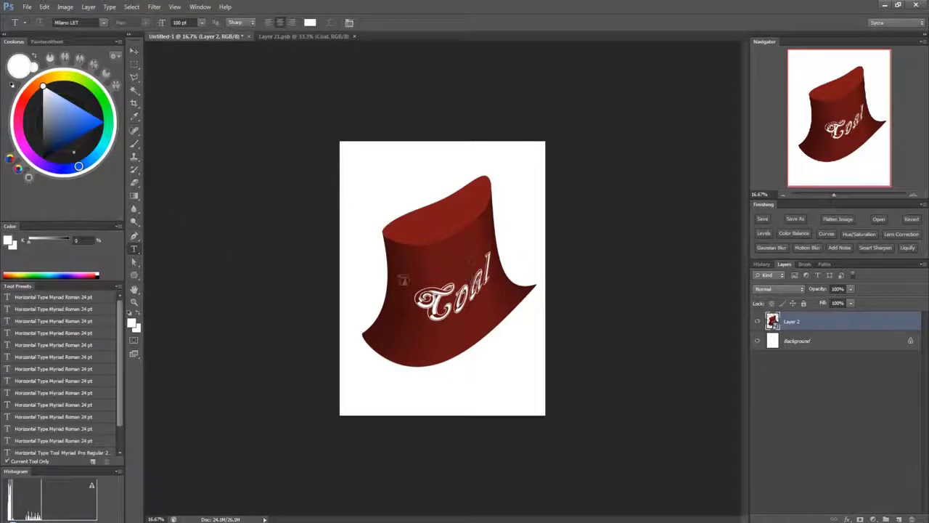
pyautogui.click(399, 275)
pyautogui.write('Cola')
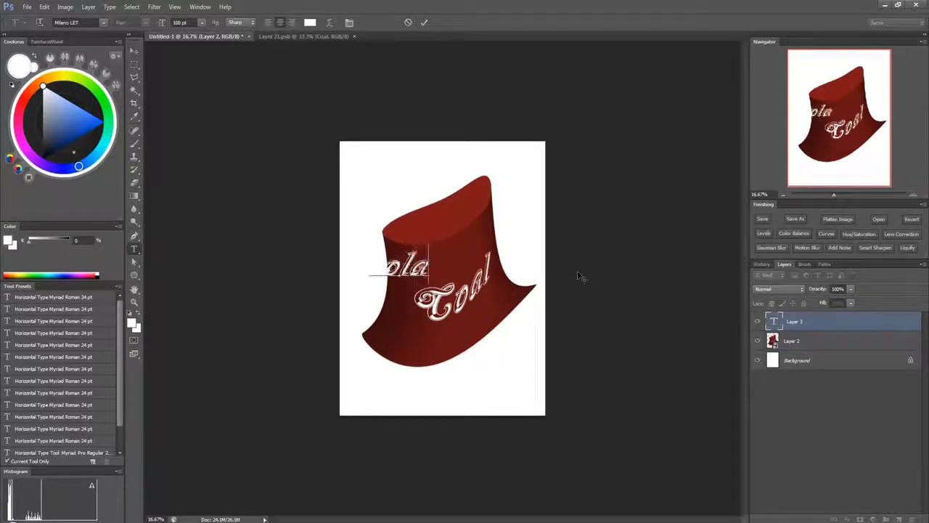
pyautogui.press('BackSpace')
pyautogui.press('BackSpace')
pyautogui.press('BackSpace')
pyautogui.press('BackSpace')
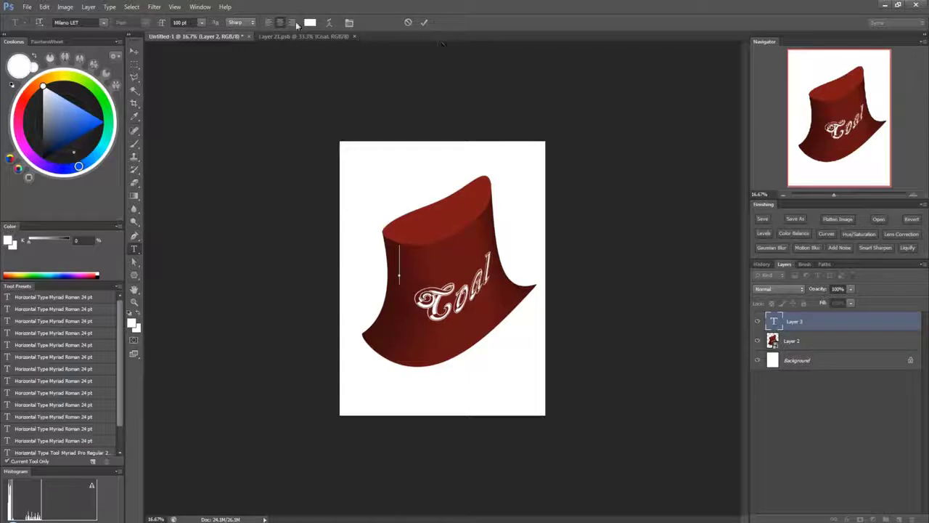
pyautogui.click(268, 22)
pyautogui.write('Cola')
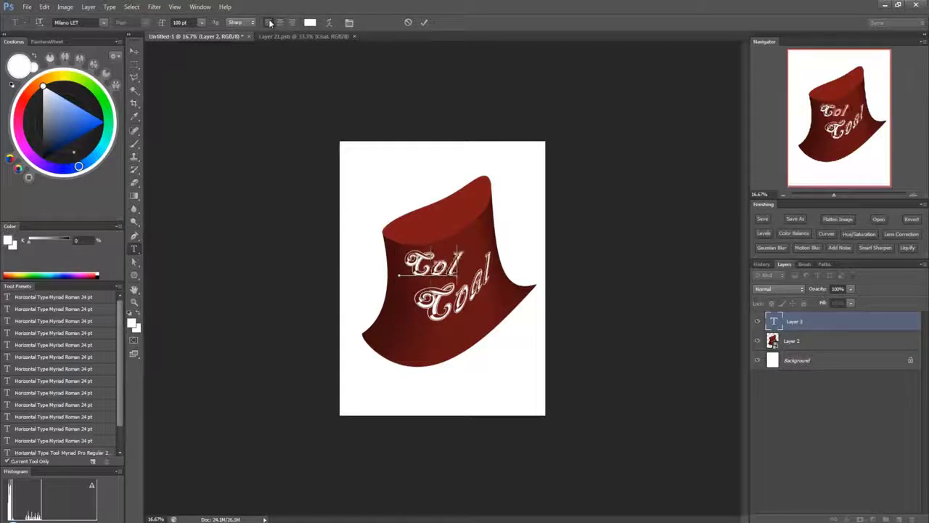
pyautogui.click(135, 64)
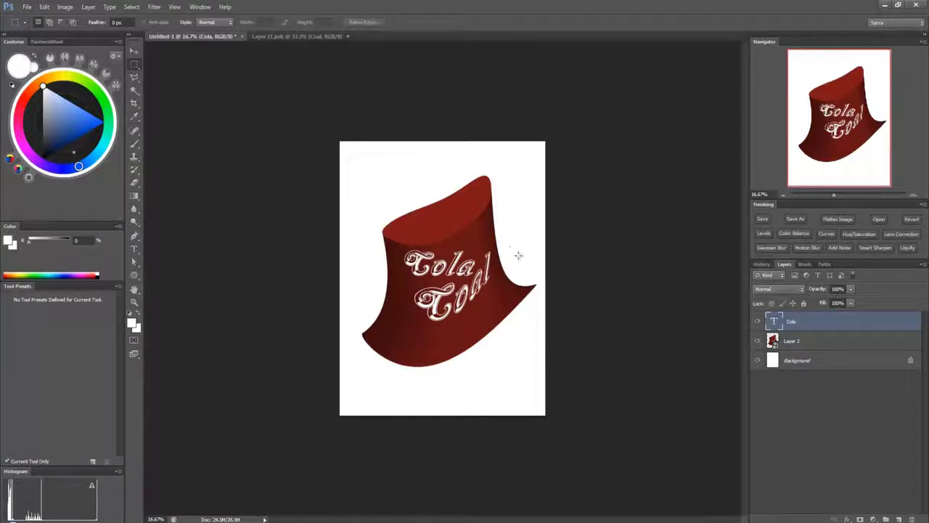
pyautogui.moveTo(808, 316); pyautogui.dragTo(899, 518)
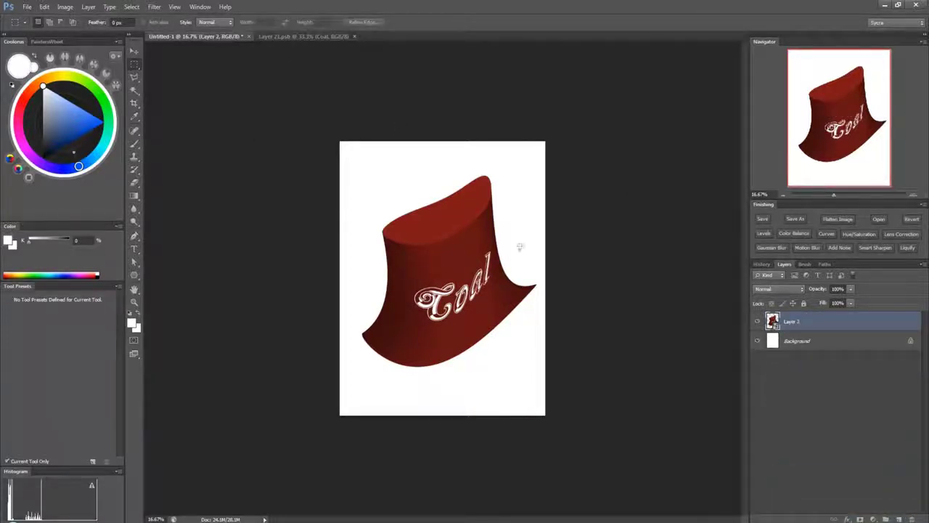
# Step: Compare the unwarped Coal label in Layer 21.psb with the warped cylinder in Untitled-1
pyautogui.click(321, 36)
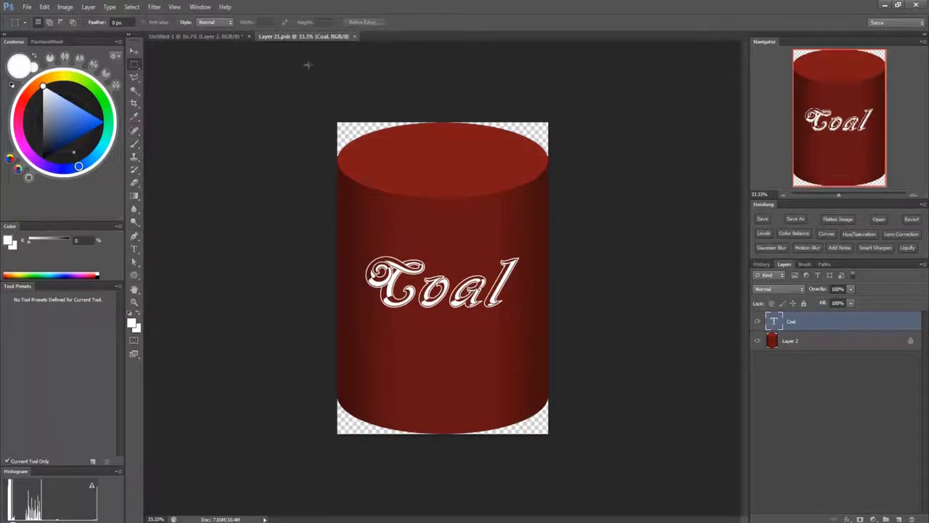
pyautogui.click(225, 37)
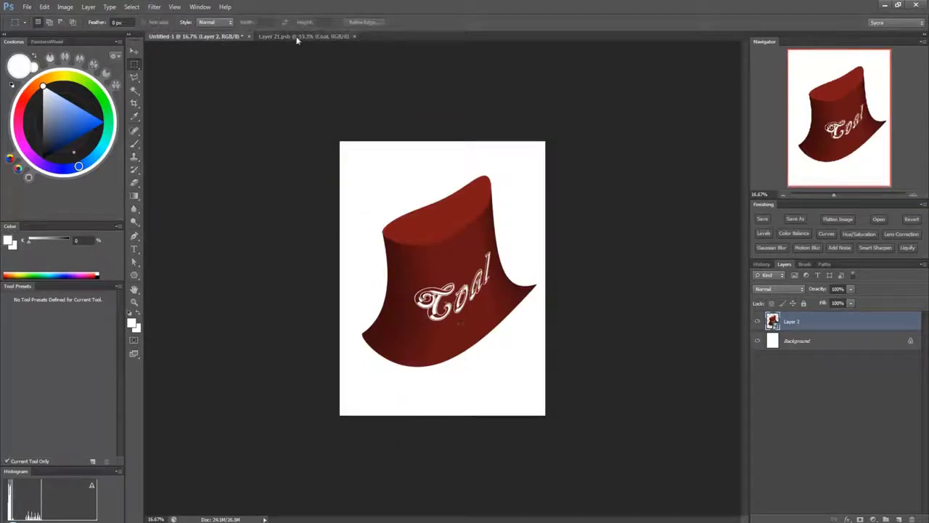
pyautogui.click(296, 36)
pyautogui.click(134, 249)
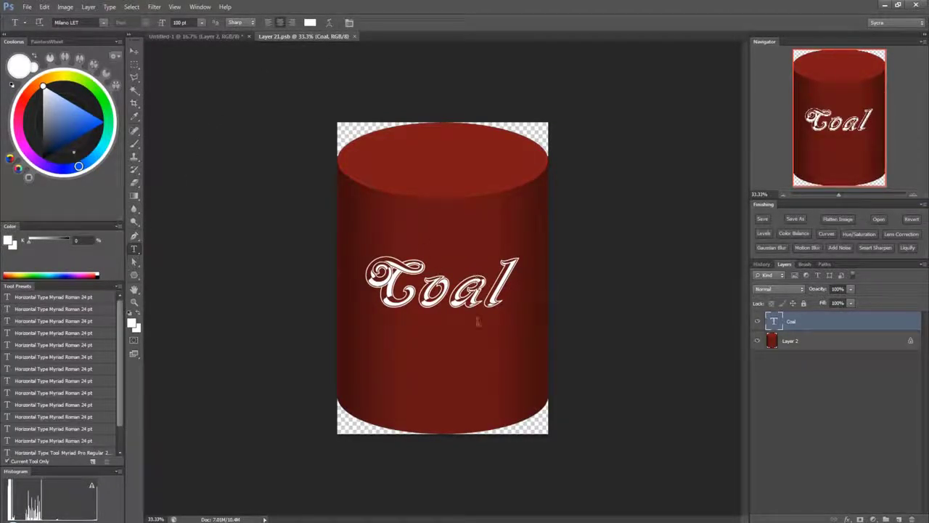
pyautogui.click(206, 37)
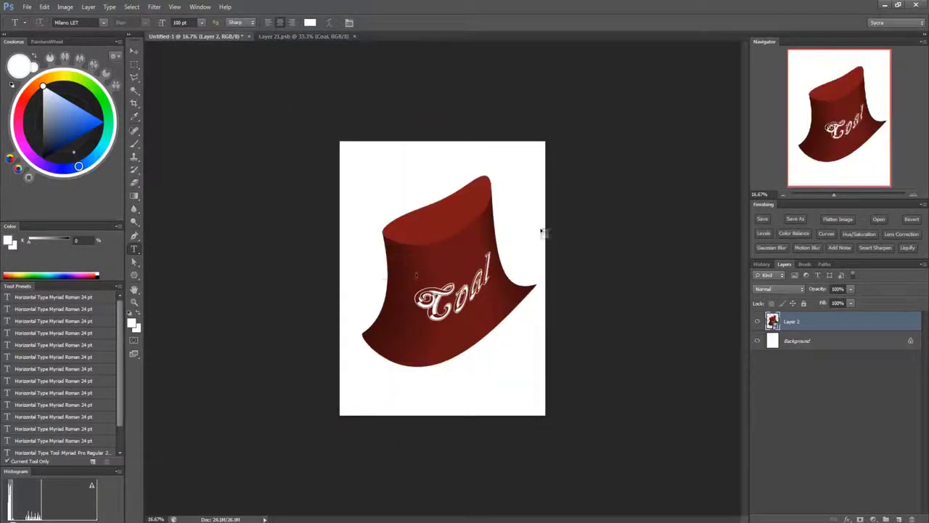
# Step: Change the label text in Layer 21.psb to "Cola" and save the smart object's contents
pyautogui.click(296, 35)
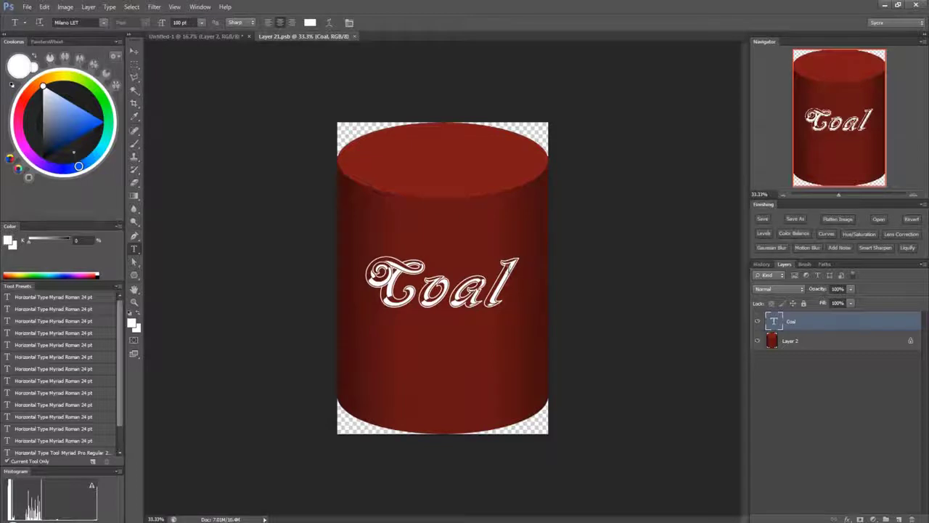
pyautogui.moveTo(511, 291); pyautogui.dragTo(451, 290)
pyautogui.write('la')
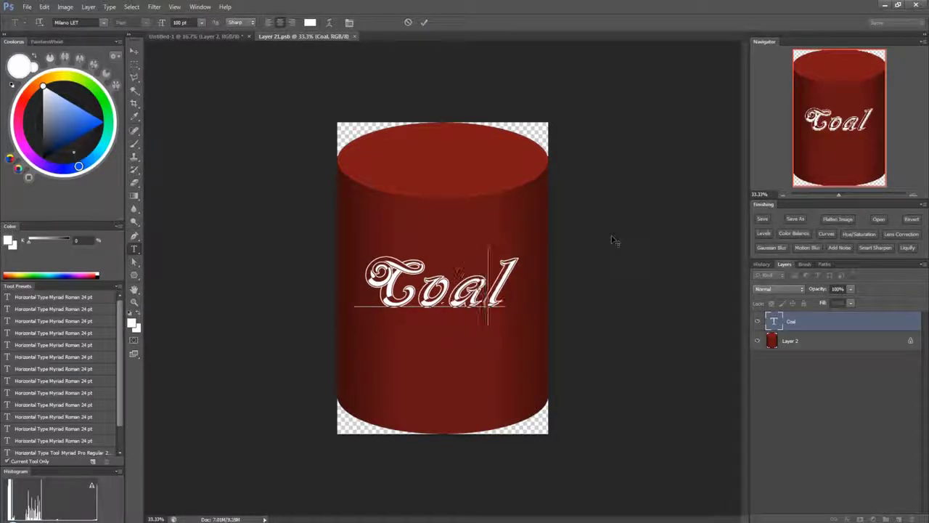
pyautogui.click(26, 7)
pyautogui.click(38, 127)
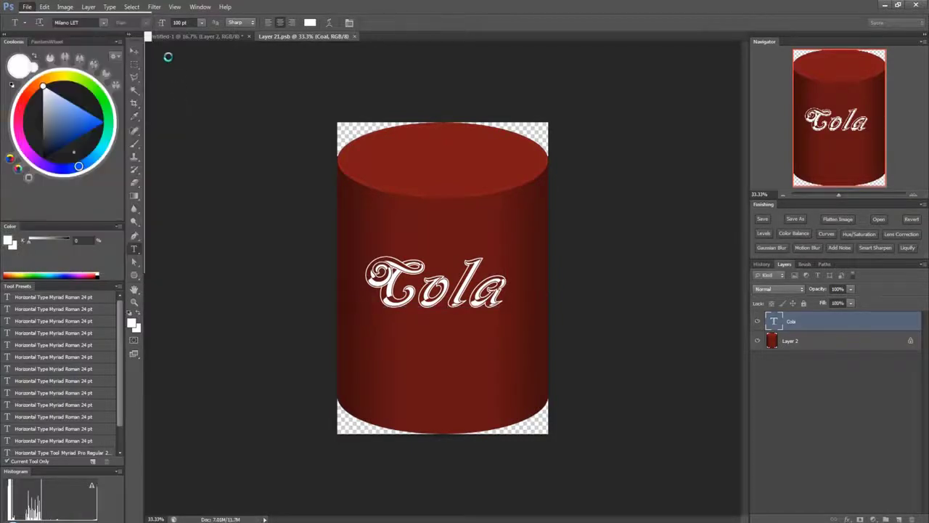
# Step: Compare the Cola label on the warped cylinder in Untitled-1 with the unwarped source in Layer 21.psb
pyautogui.click(181, 37)
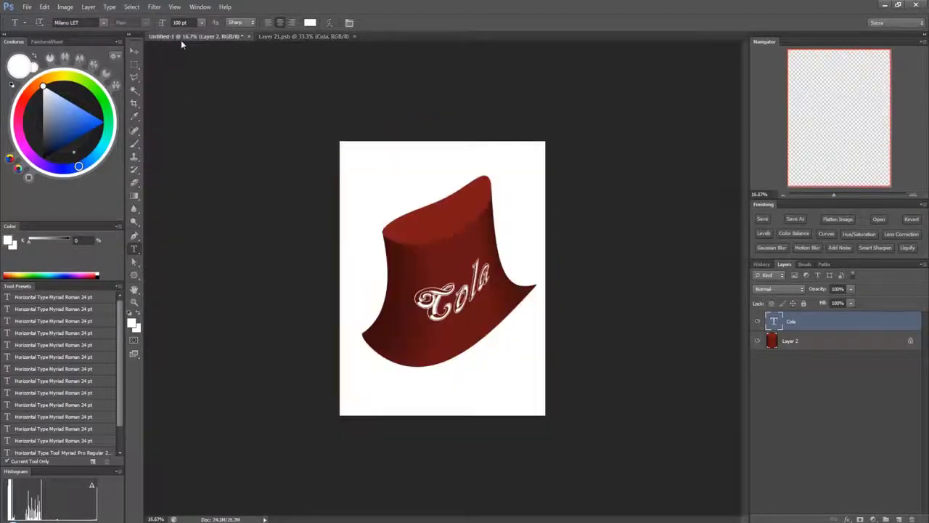
pyautogui.click(311, 36)
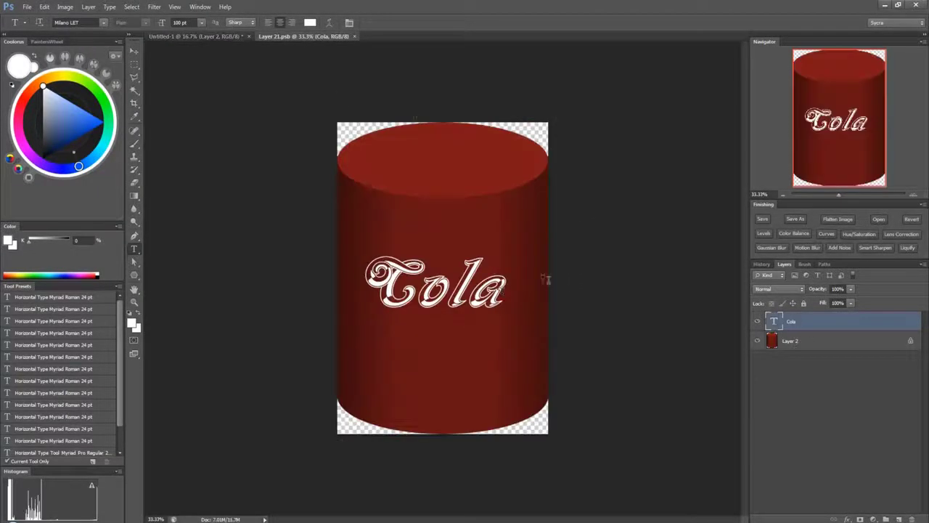
pyautogui.click(211, 36)
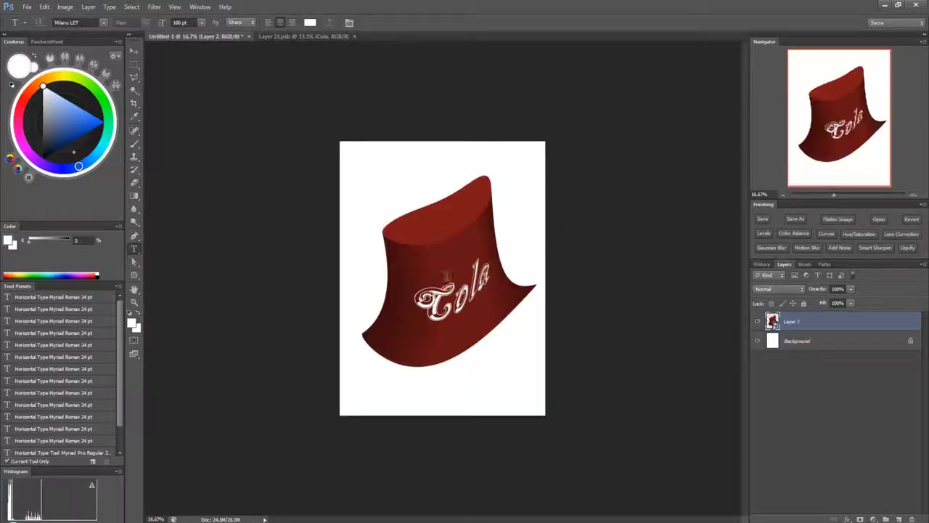
pyautogui.click(299, 36)
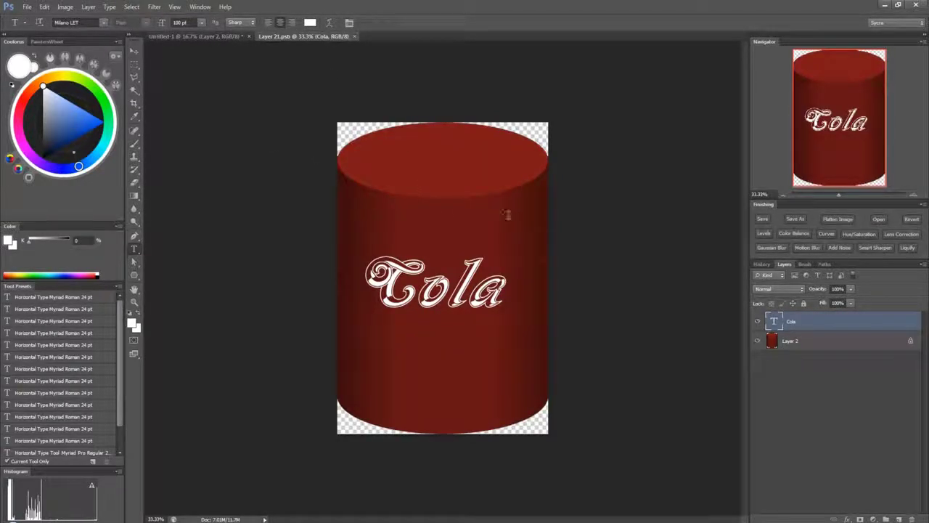
# Step: Duplicate the Layer 2 smart object in Untitled-1 and rasterize the copy
pyautogui.click(189, 34)
pyautogui.moveTo(870, 328); pyautogui.dragTo(886, 519)
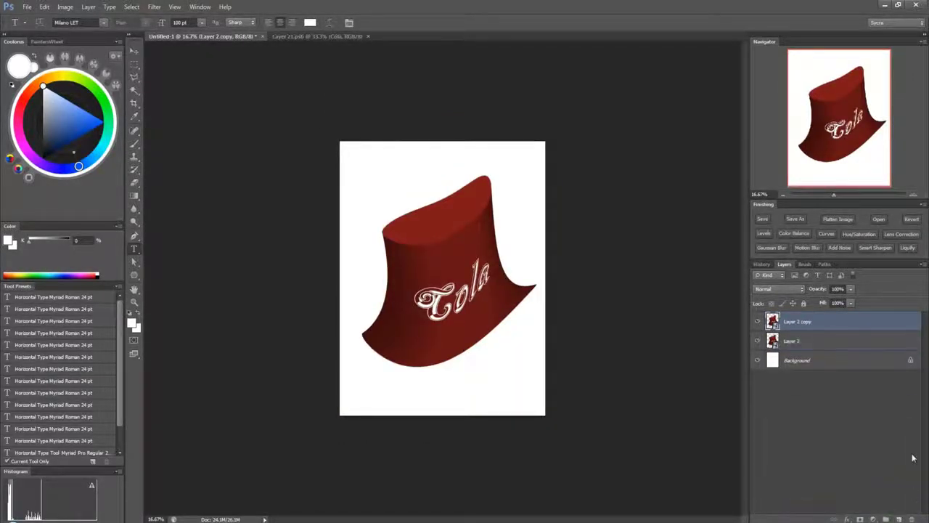
pyautogui.rightClick(811, 322)
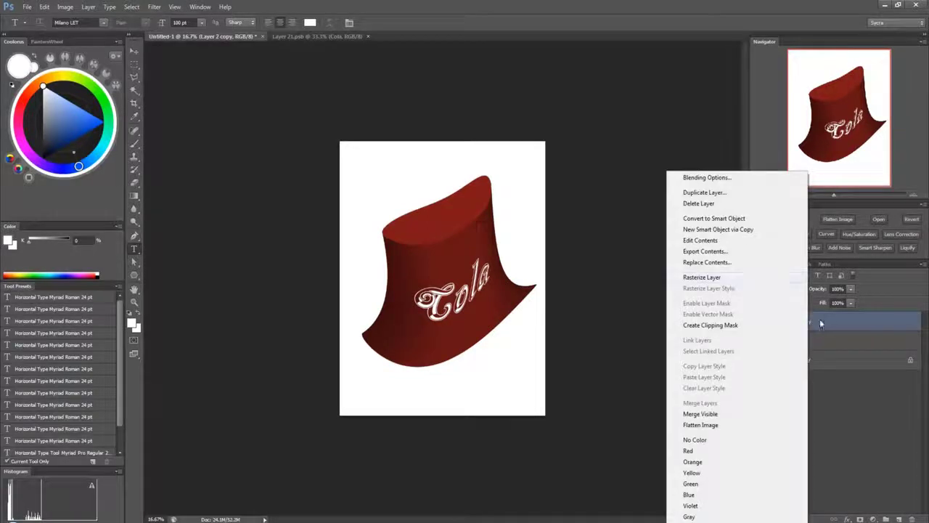
pyautogui.click(723, 282)
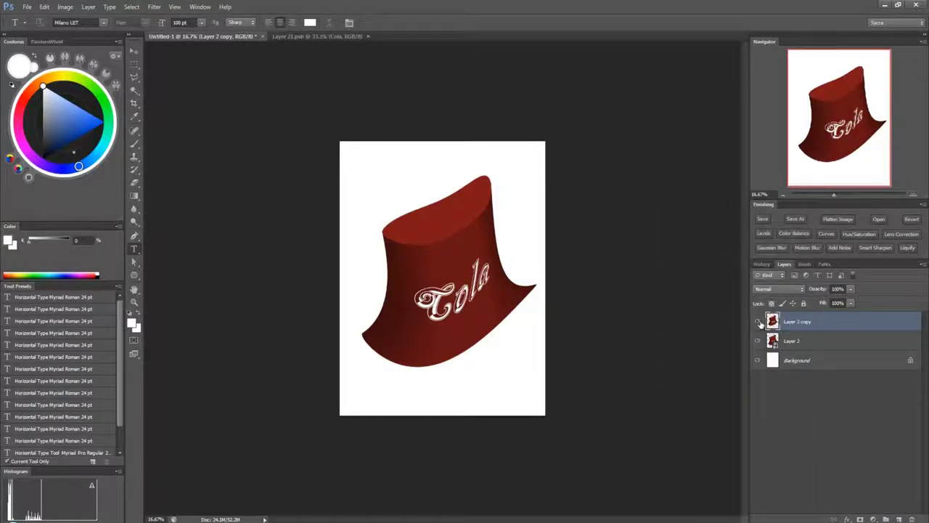
# Step: Scale Layer 2 and Layer 2 copy down together proportionally to about 41%, anchored at their upper-left corner
pyautogui.click(802, 344)
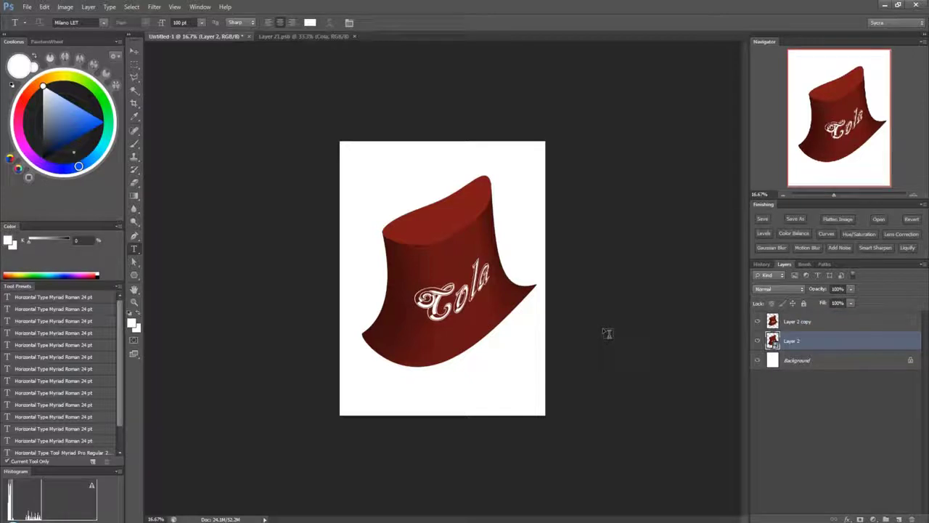
pyautogui.keyDown('shift'); pyautogui.click(790, 324); pyautogui.keyUp('shift')
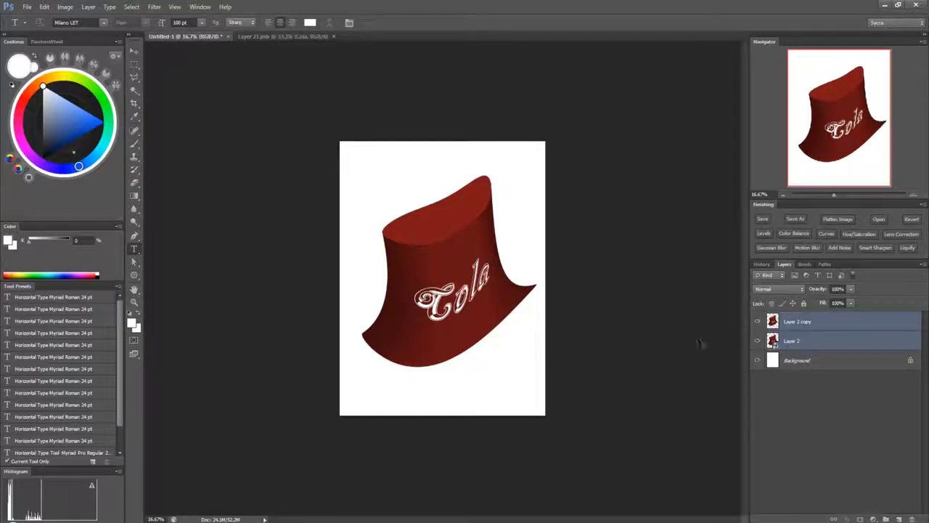
pyautogui.hotkey('ctrl', 't')
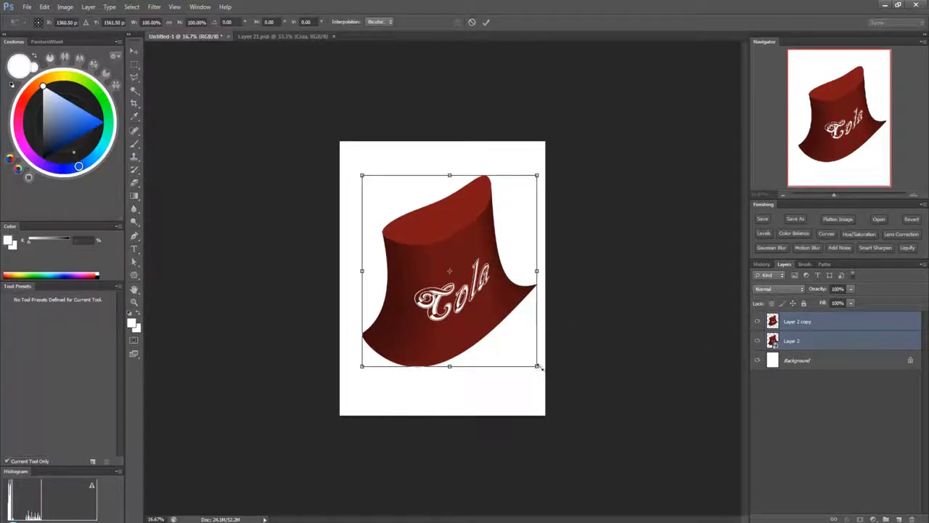
pyautogui.moveTo(538, 367); pyautogui.dragTo(434, 254)
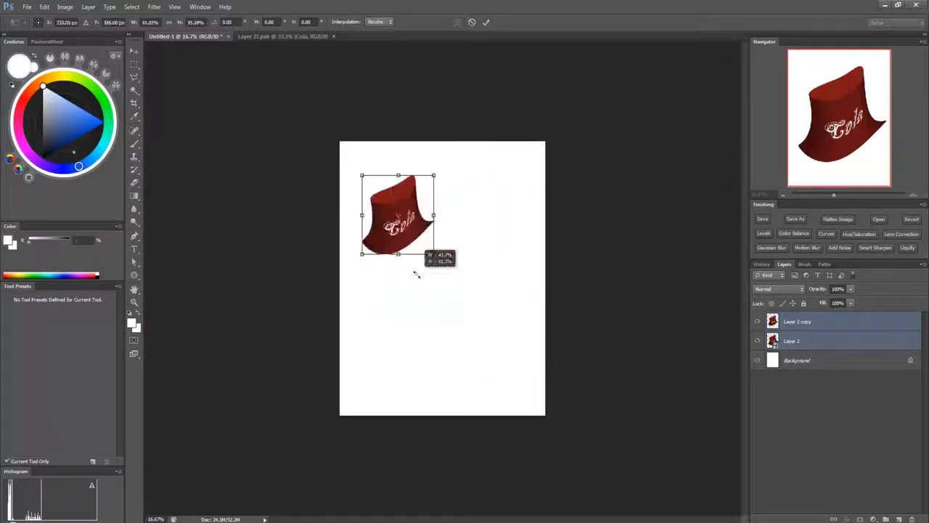
pyautogui.press('t')
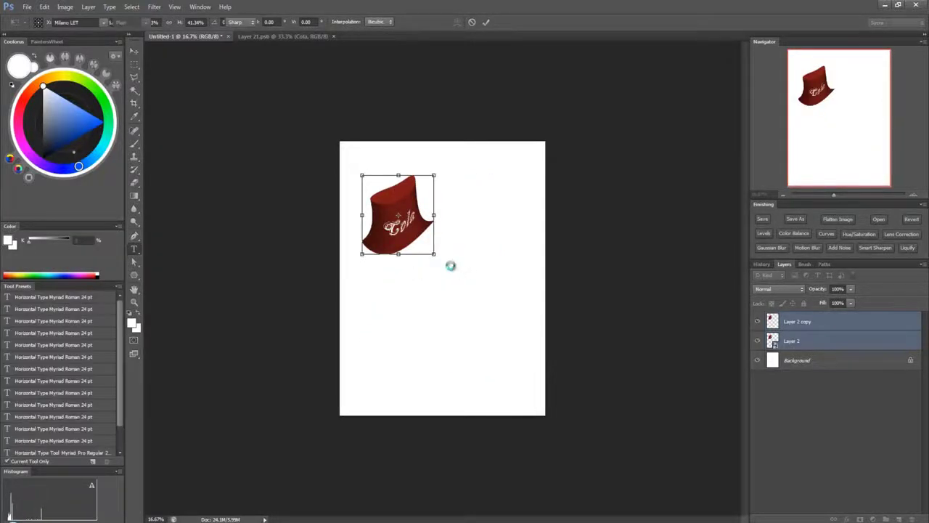
# Step: Move the rasterized Layer 2 copy to the right of the original so the two warped cylinders sit side by side
pyautogui.click(796, 324)
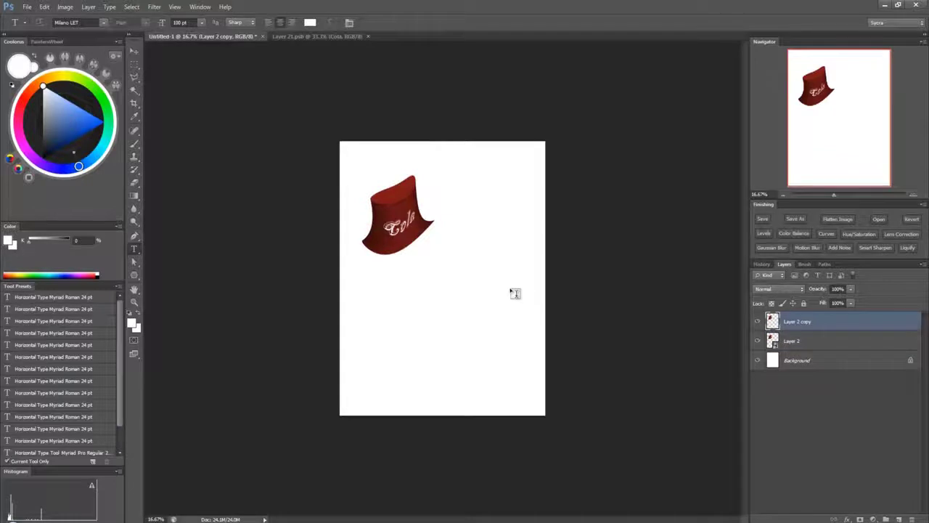
pyautogui.press('v')
pyautogui.moveTo(418, 228); pyautogui.dragTo(504, 217)
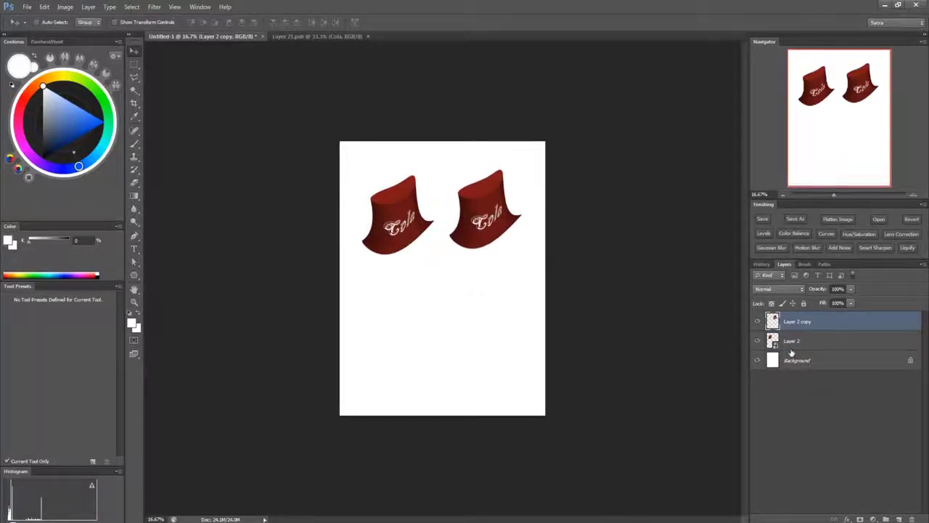
# Step: Shrink Layer 2 and Layer 2 copy together to about 4.2% of their size and apply the transformation
pyautogui.keyDown('shift'); pyautogui.click(815, 347); pyautogui.keyUp('shift')
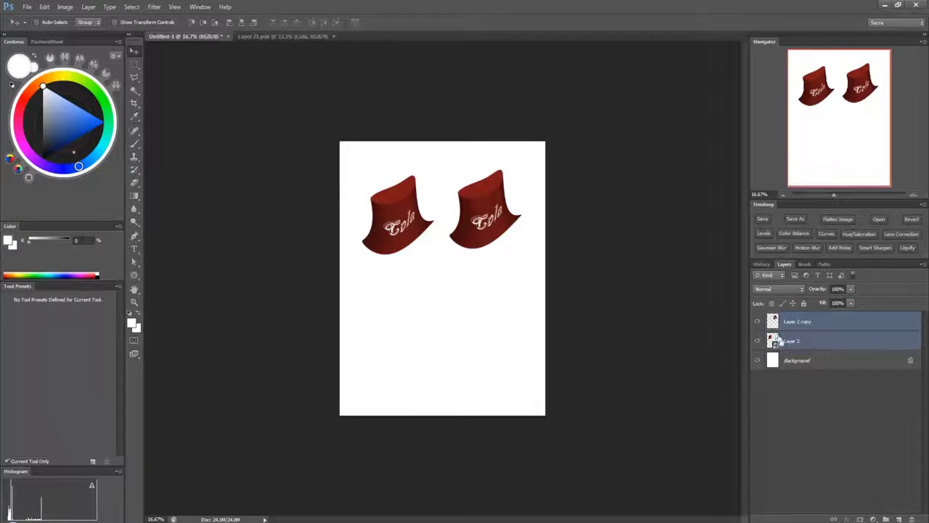
pyautogui.hotkey('ctrl', 't')
pyautogui.moveTo(523, 256); pyautogui.dragTo(376, 154)
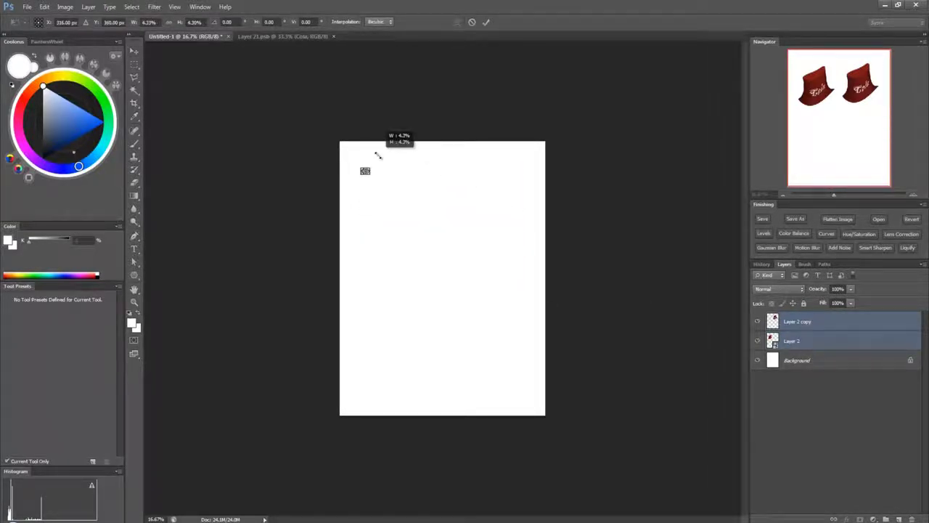
pyautogui.press('Return')
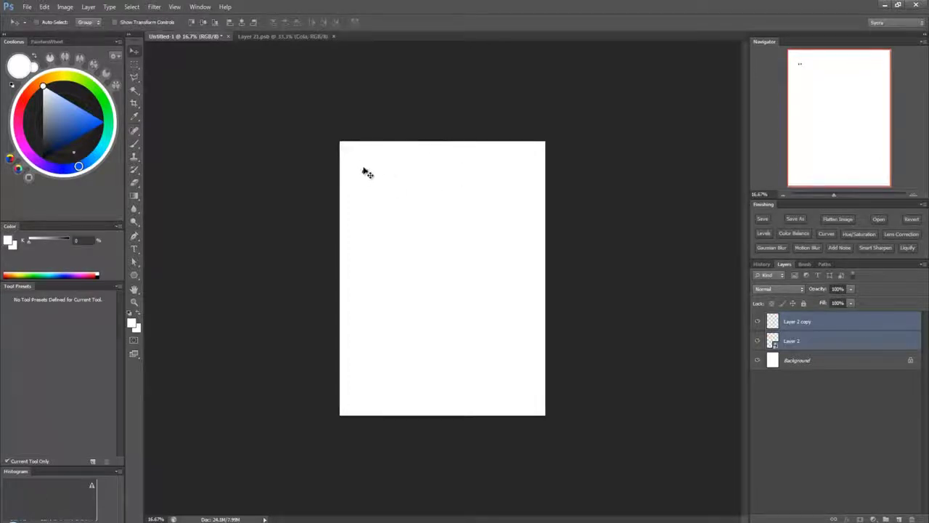
# Step: Examine the two tiny warped cylinders up close at 100% magnification and within the whole page
pyautogui.hotkey('ctrl', '+')
pyautogui.hotkey('ctrl', '+')
pyautogui.hotkey('ctrl', '+')
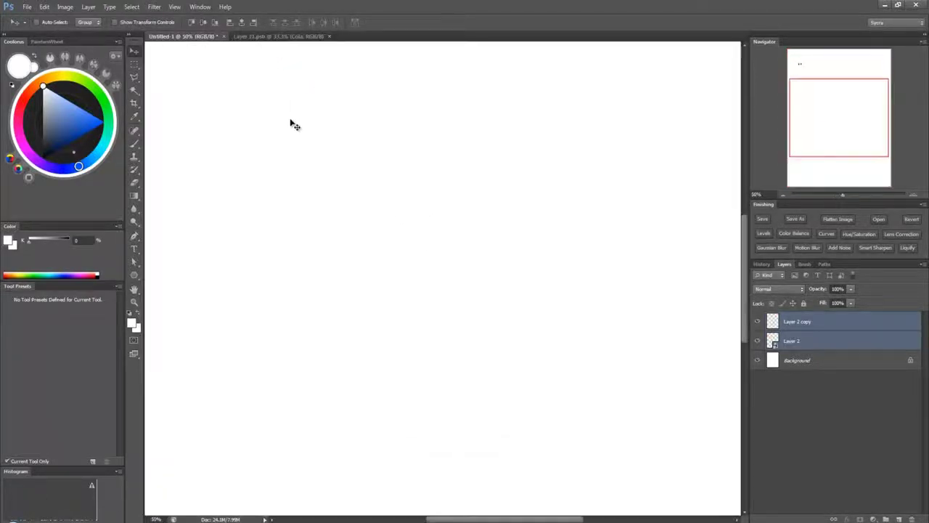
pyautogui.moveTo(297, 77); pyautogui.dragTo(348, 149)
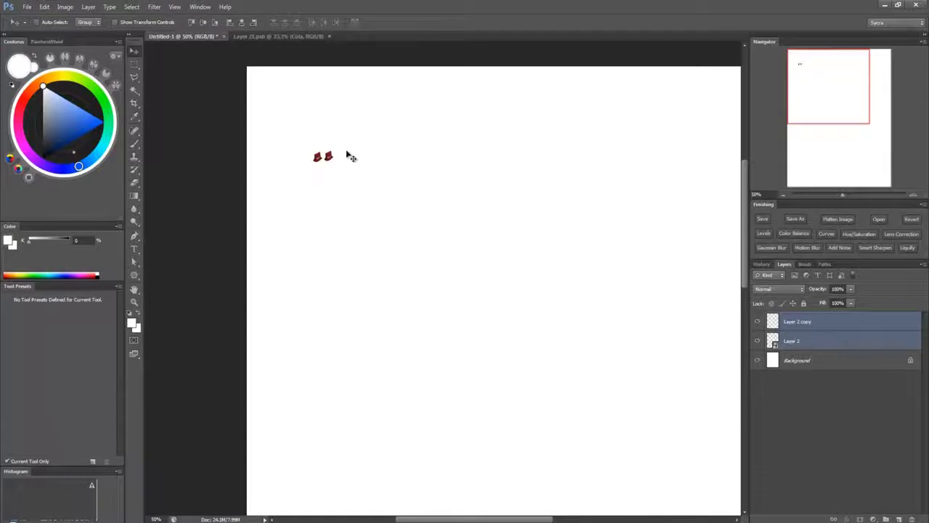
pyautogui.hotkey('ctrl', '+')
pyautogui.hotkey('ctrl', '+')
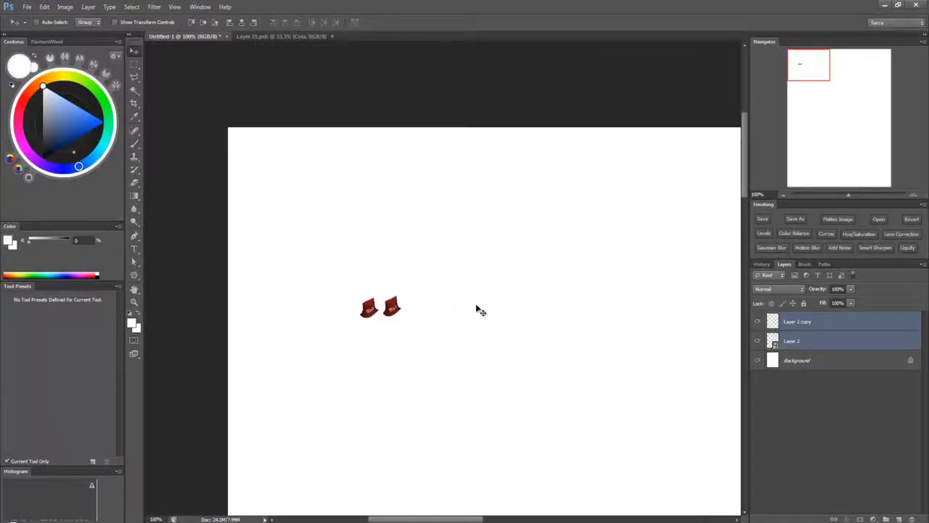
pyautogui.hotkey('ctrl', '-')
pyautogui.hotkey('ctrl', '-')
pyautogui.hotkey('ctrl', '-')
pyautogui.hotkey('ctrl', '-')
pyautogui.hotkey('ctrl', '-')
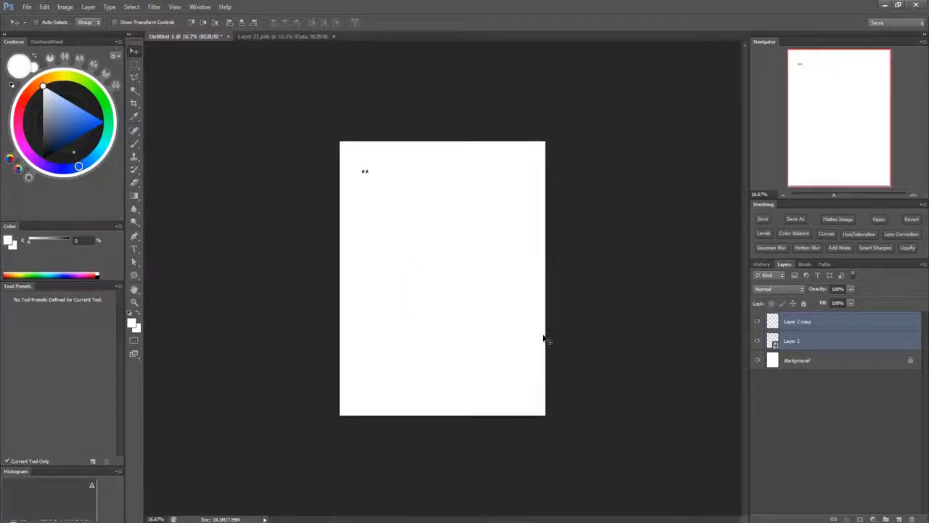
pyautogui.hotkey('ctrl', '+')
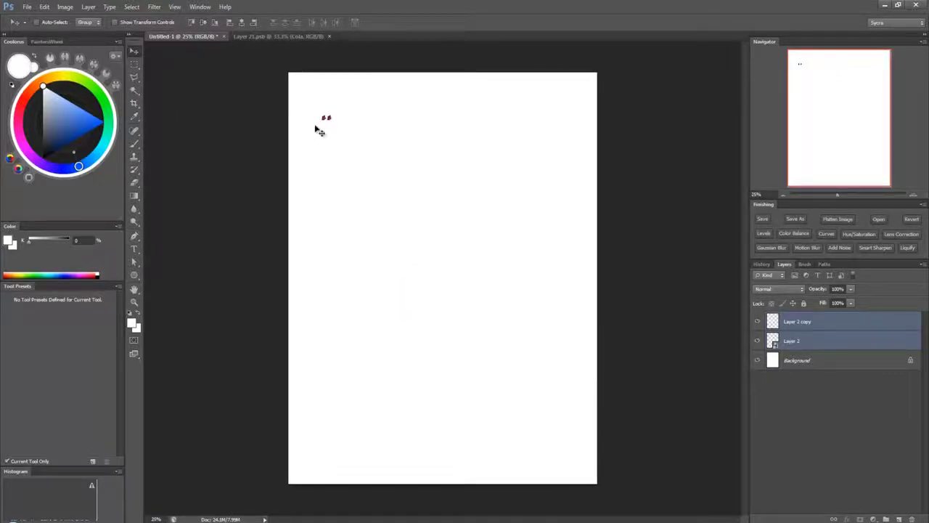
# Step: Enlarge Layer 2 and Layer 2 copy together until the pair spans most of the page width, and apply the transformation
pyautogui.click(829, 326)
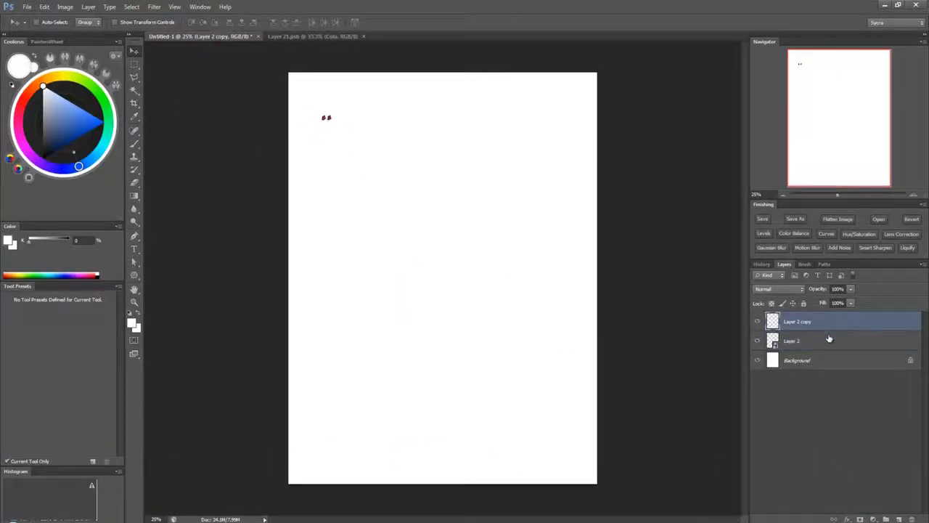
pyautogui.click(830, 339)
pyautogui.keyDown('shift'); pyautogui.click(831, 327); pyautogui.keyUp('shift')
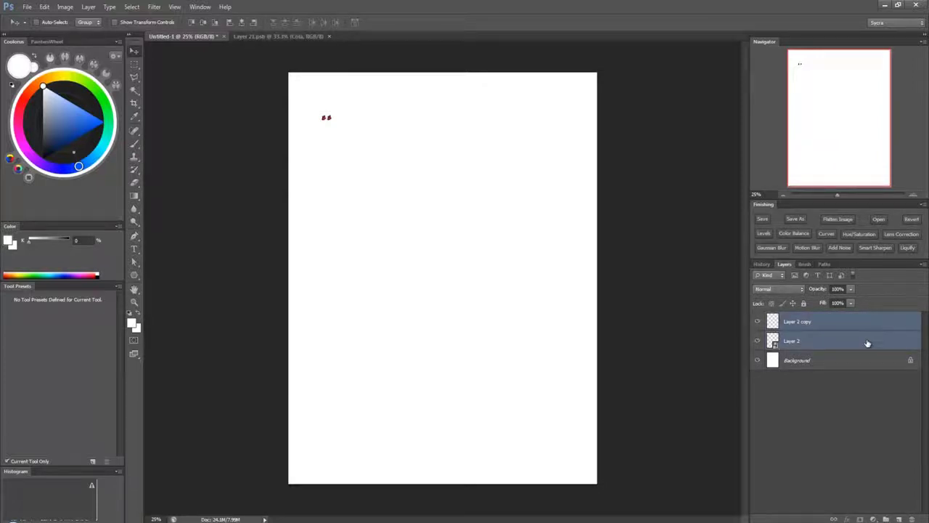
pyautogui.hotkey('ctrl', 't')
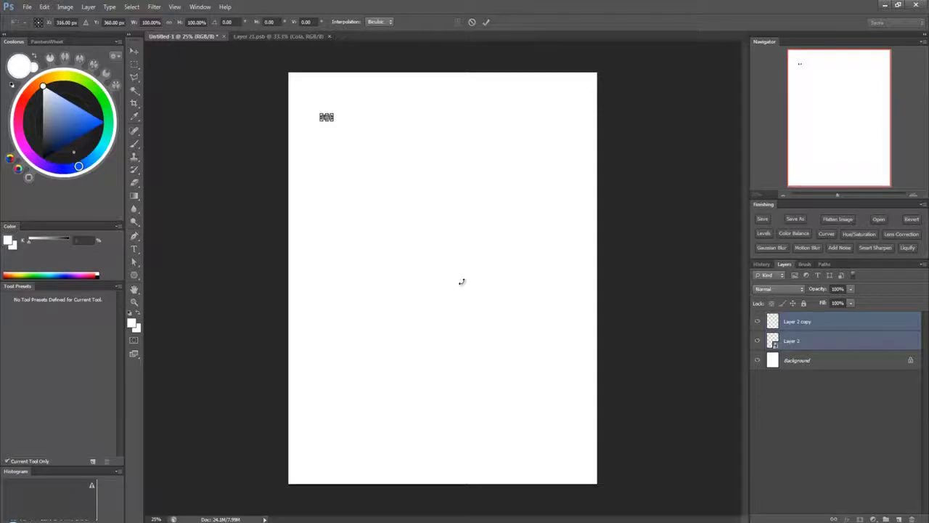
pyautogui.moveTo(335, 122); pyautogui.dragTo(524, 390)
pyautogui.press('Return')
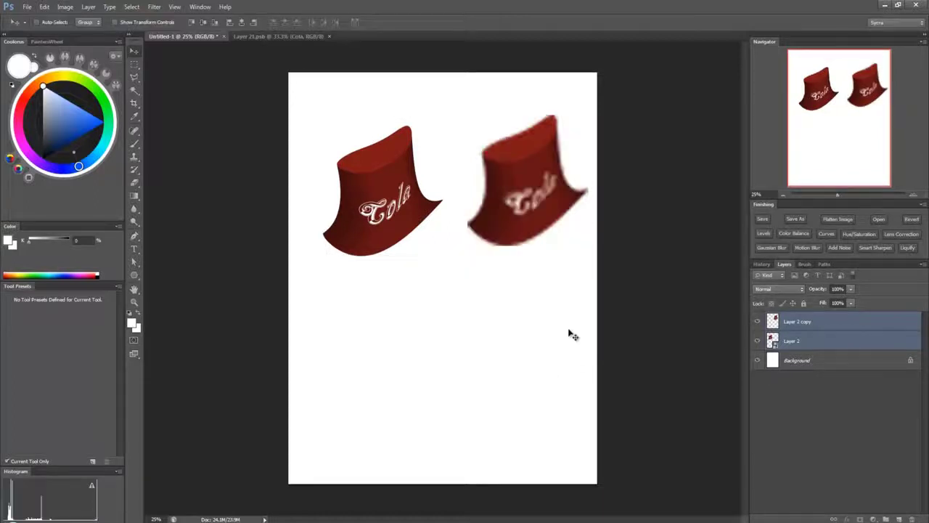
# Step: Move both enlarged cylinders slightly down and left on the page, and select Layer 2 alone
pyautogui.moveTo(521, 191); pyautogui.dragTo(513, 219)
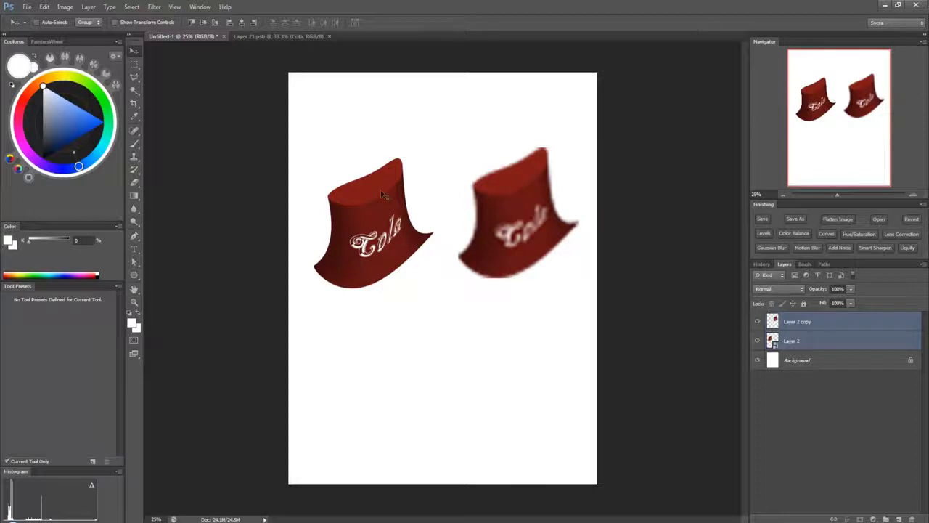
pyautogui.click(817, 344)
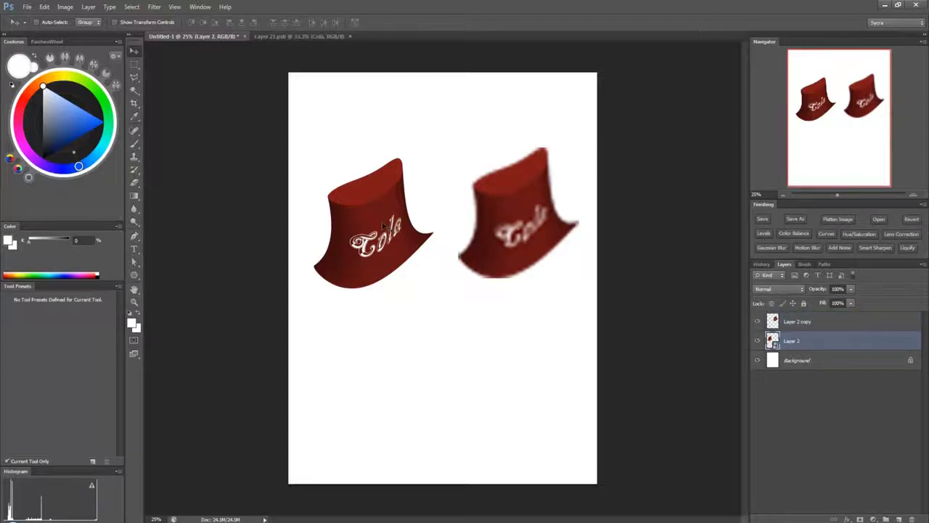